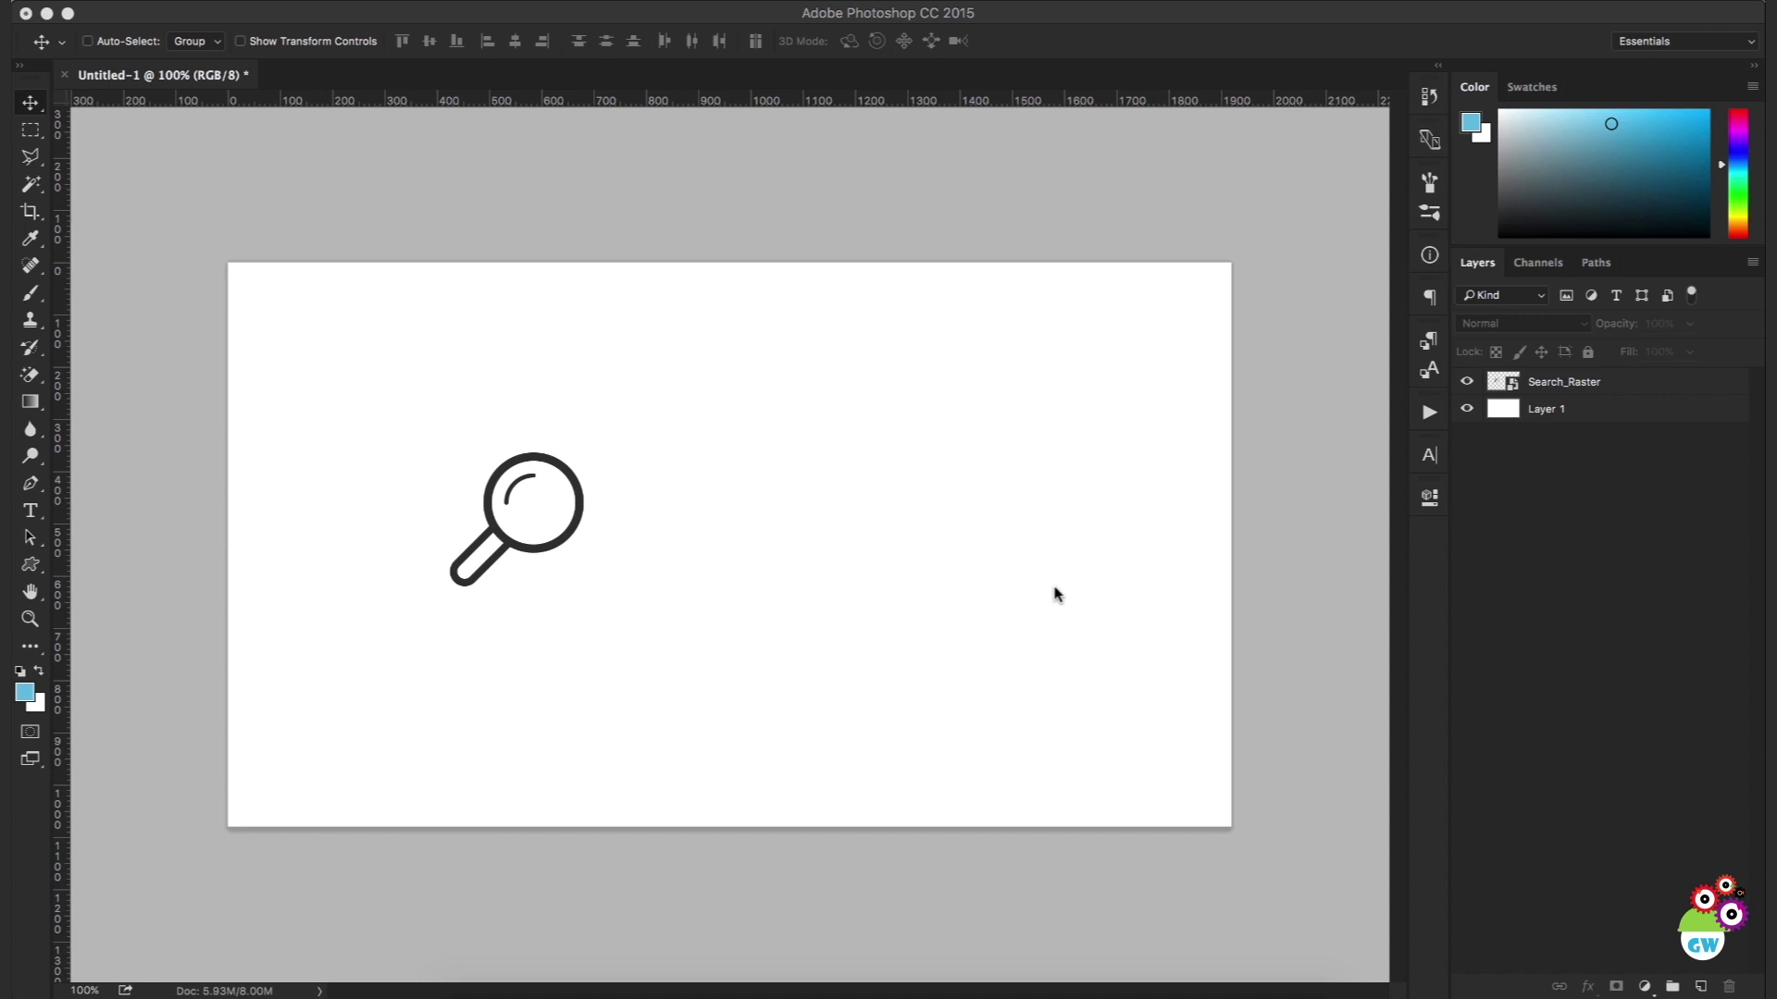
Bring the Photoshop window into focus to work on the Search_Raster layer.
click(24, 108)
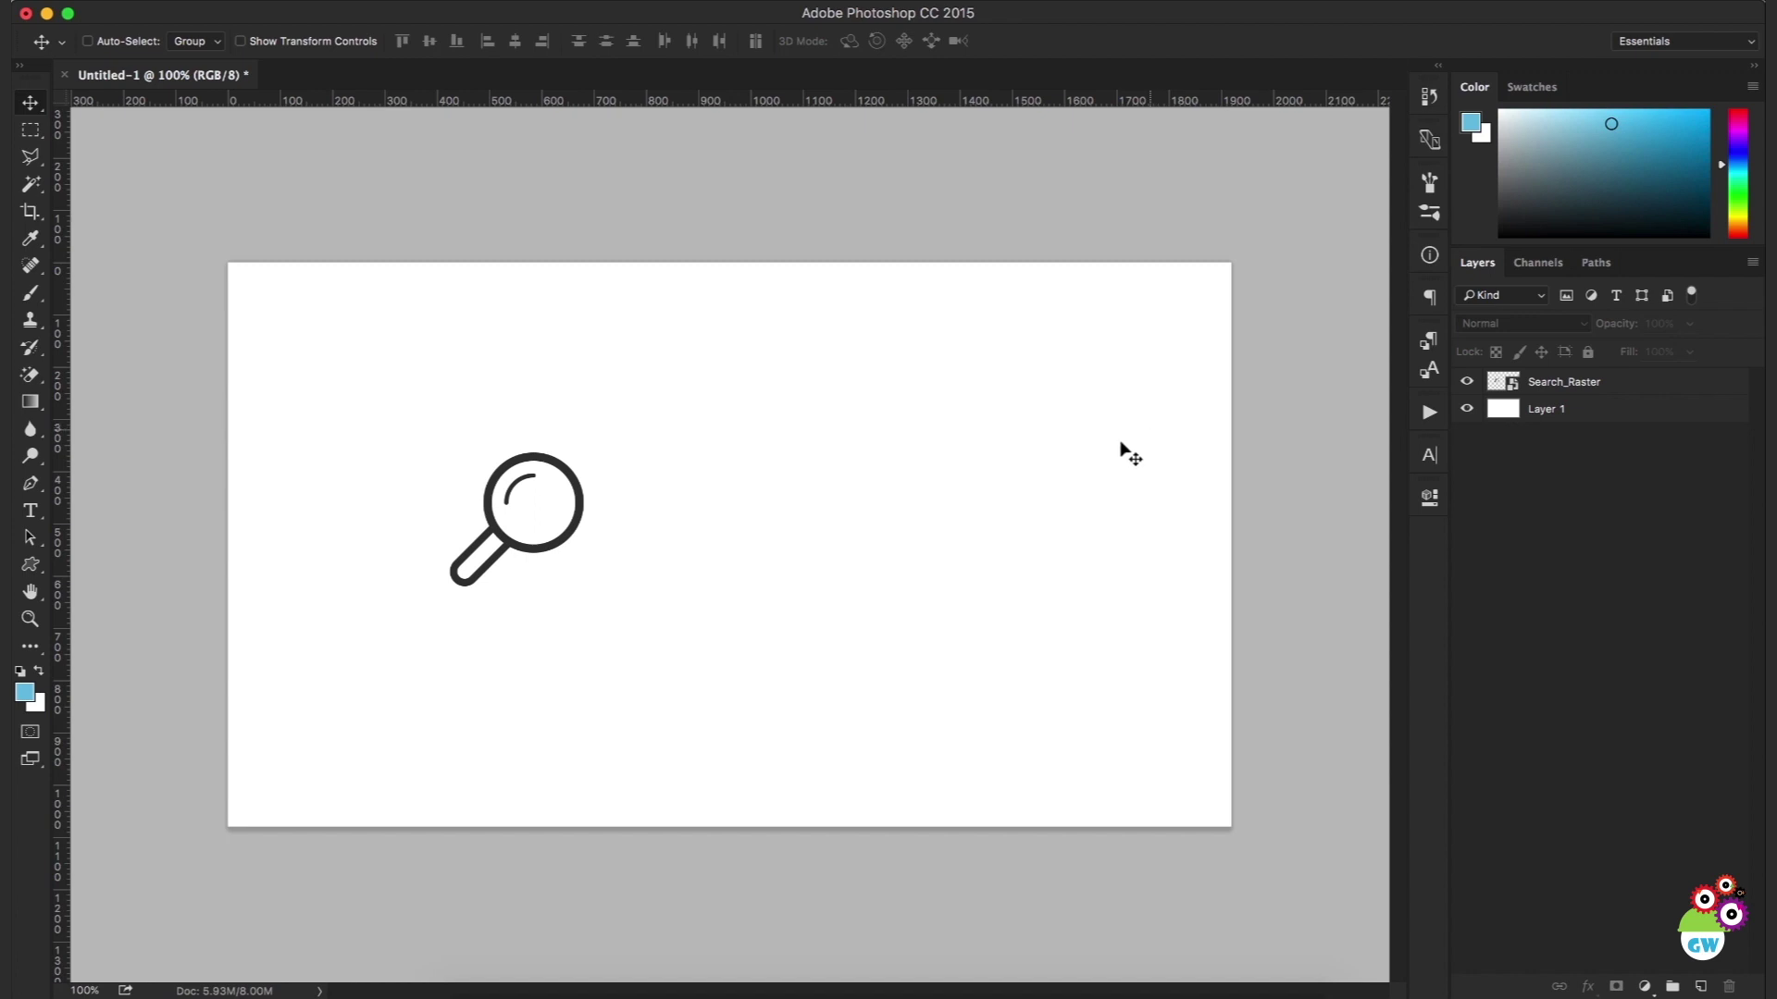
click(543, 559)
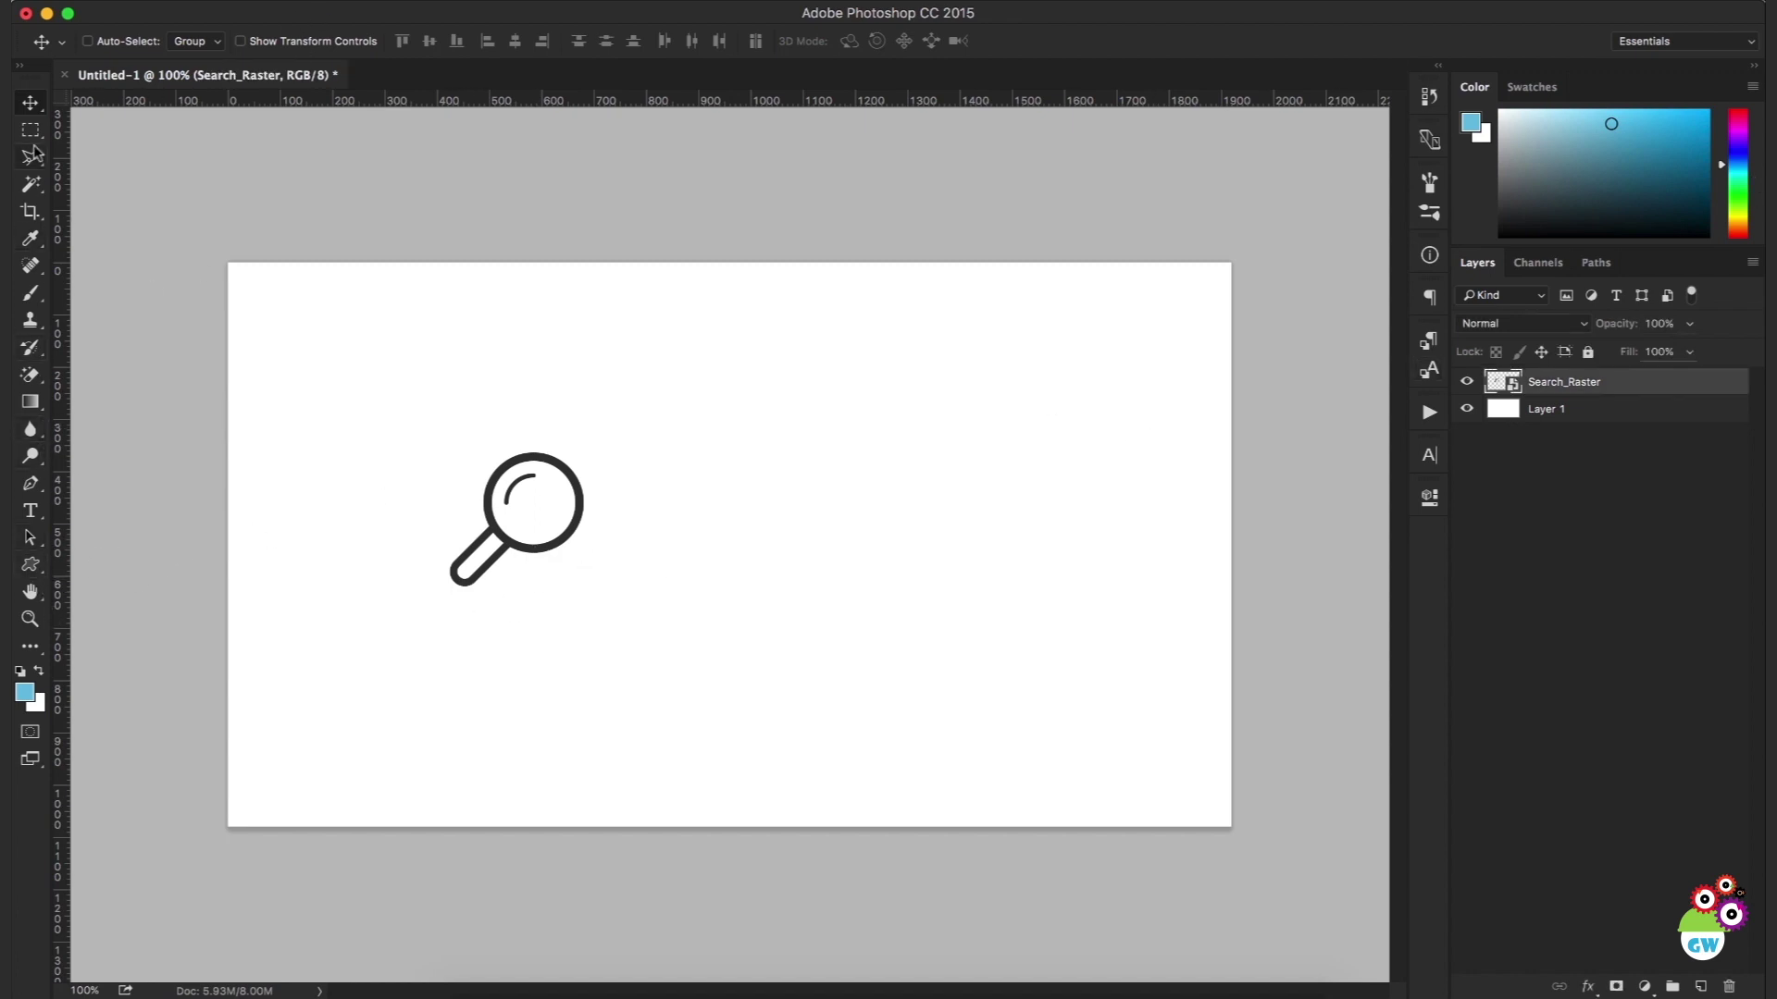
click(23, 566)
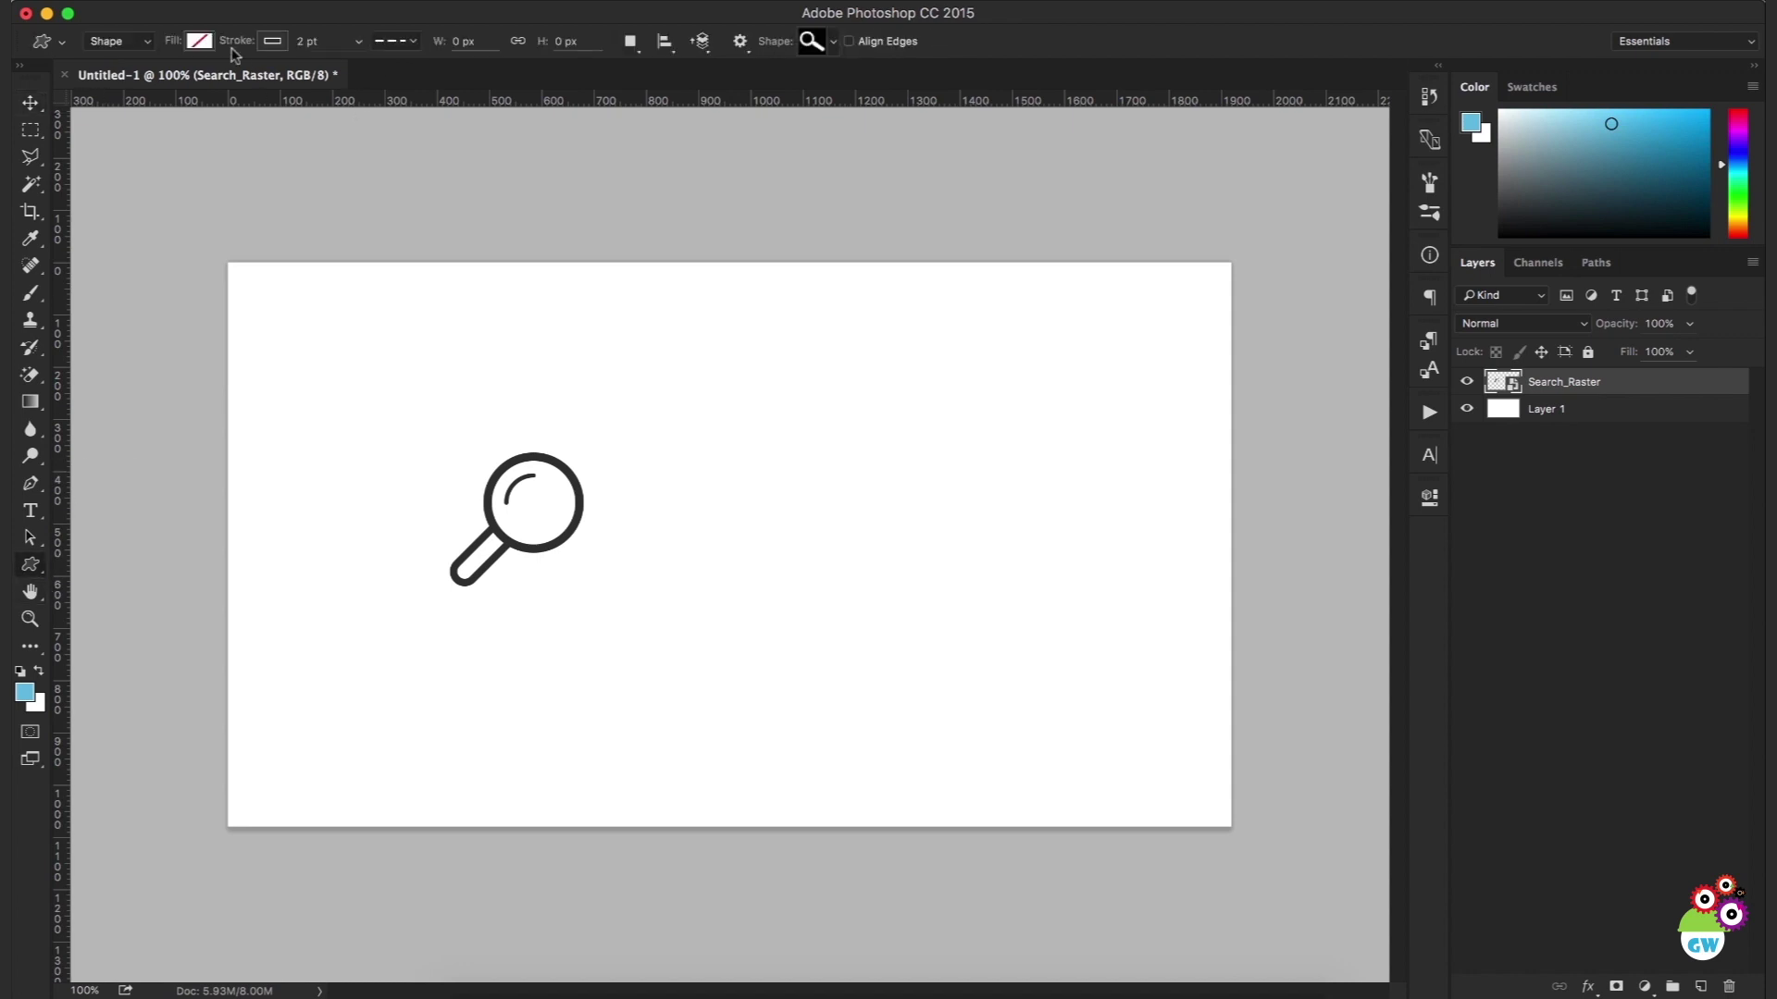
click(274, 40)
click(184, 81)
click(201, 41)
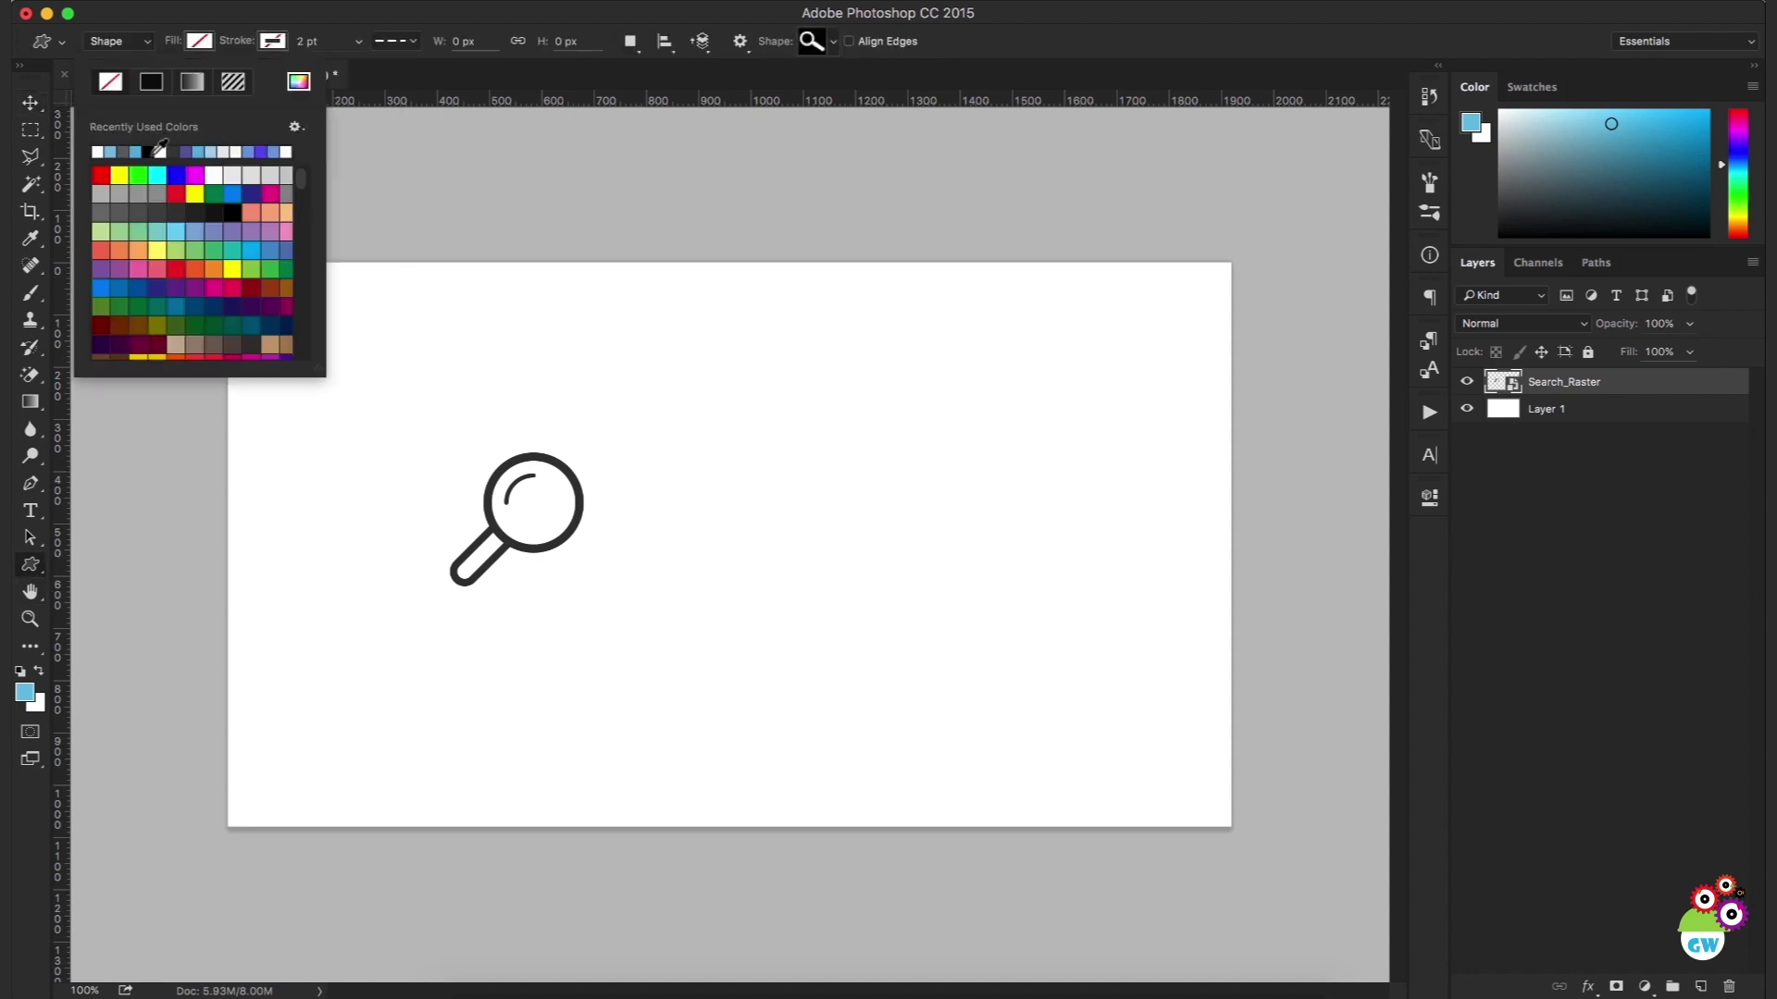
click(212, 232)
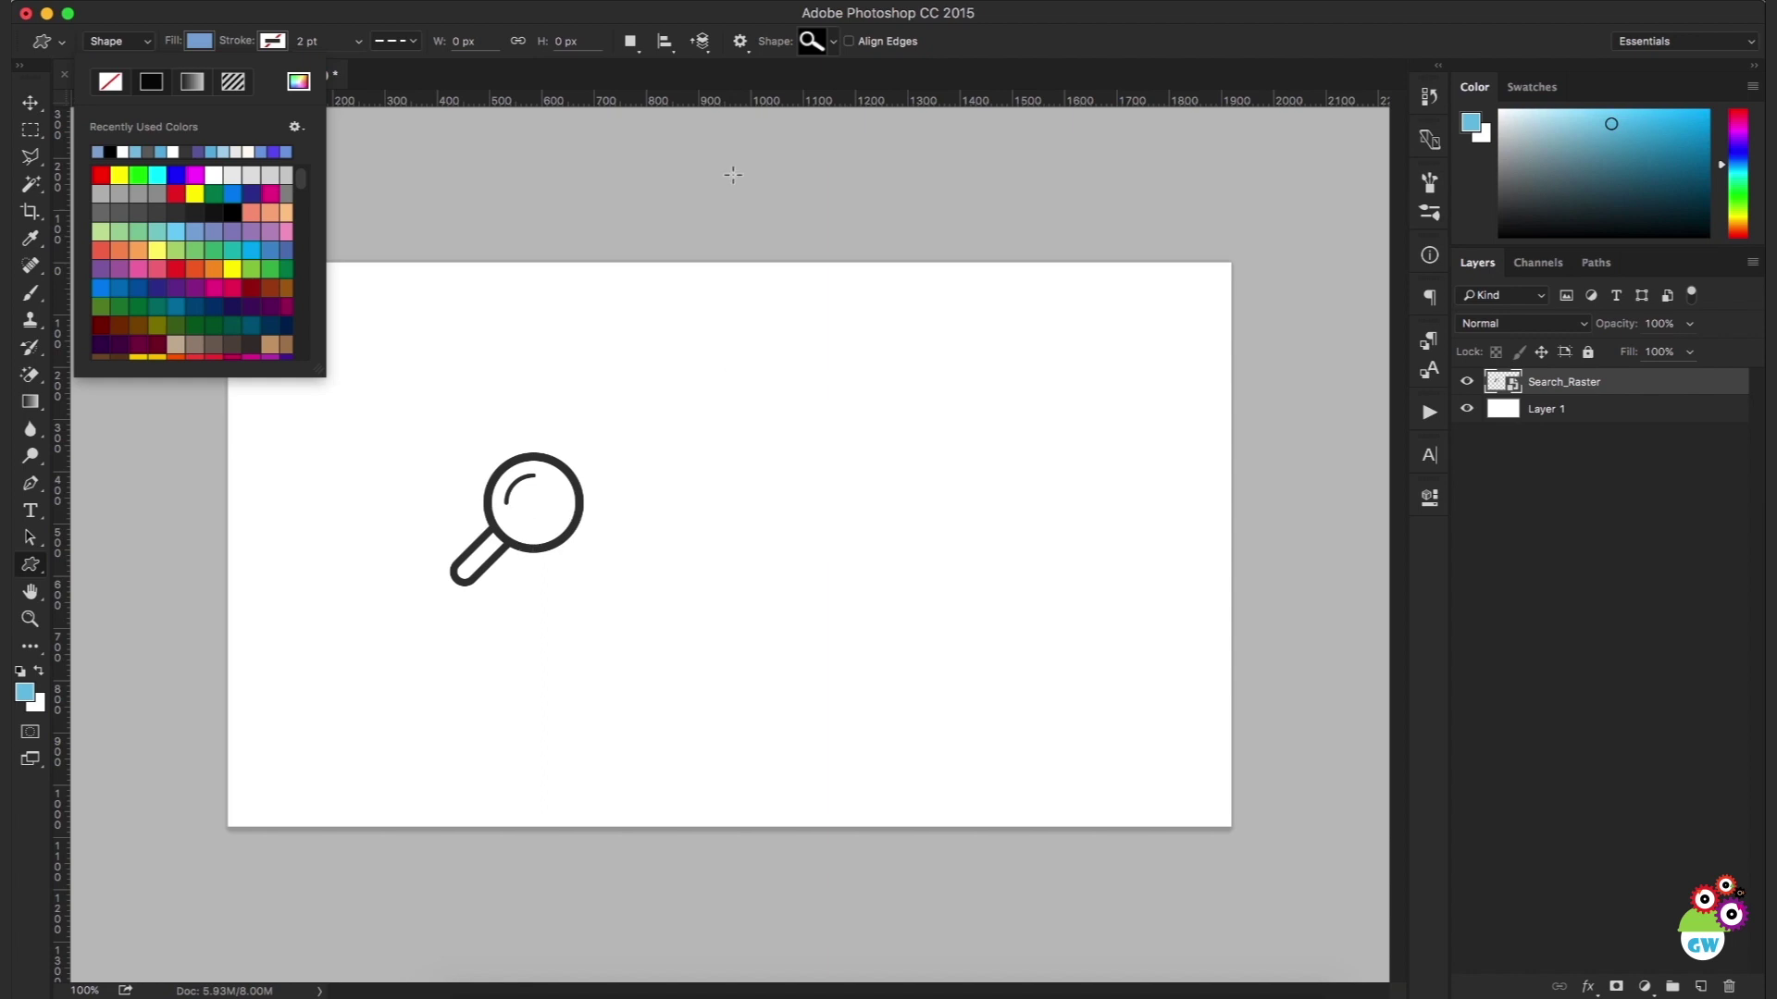
key(Escape)
click(31, 103)
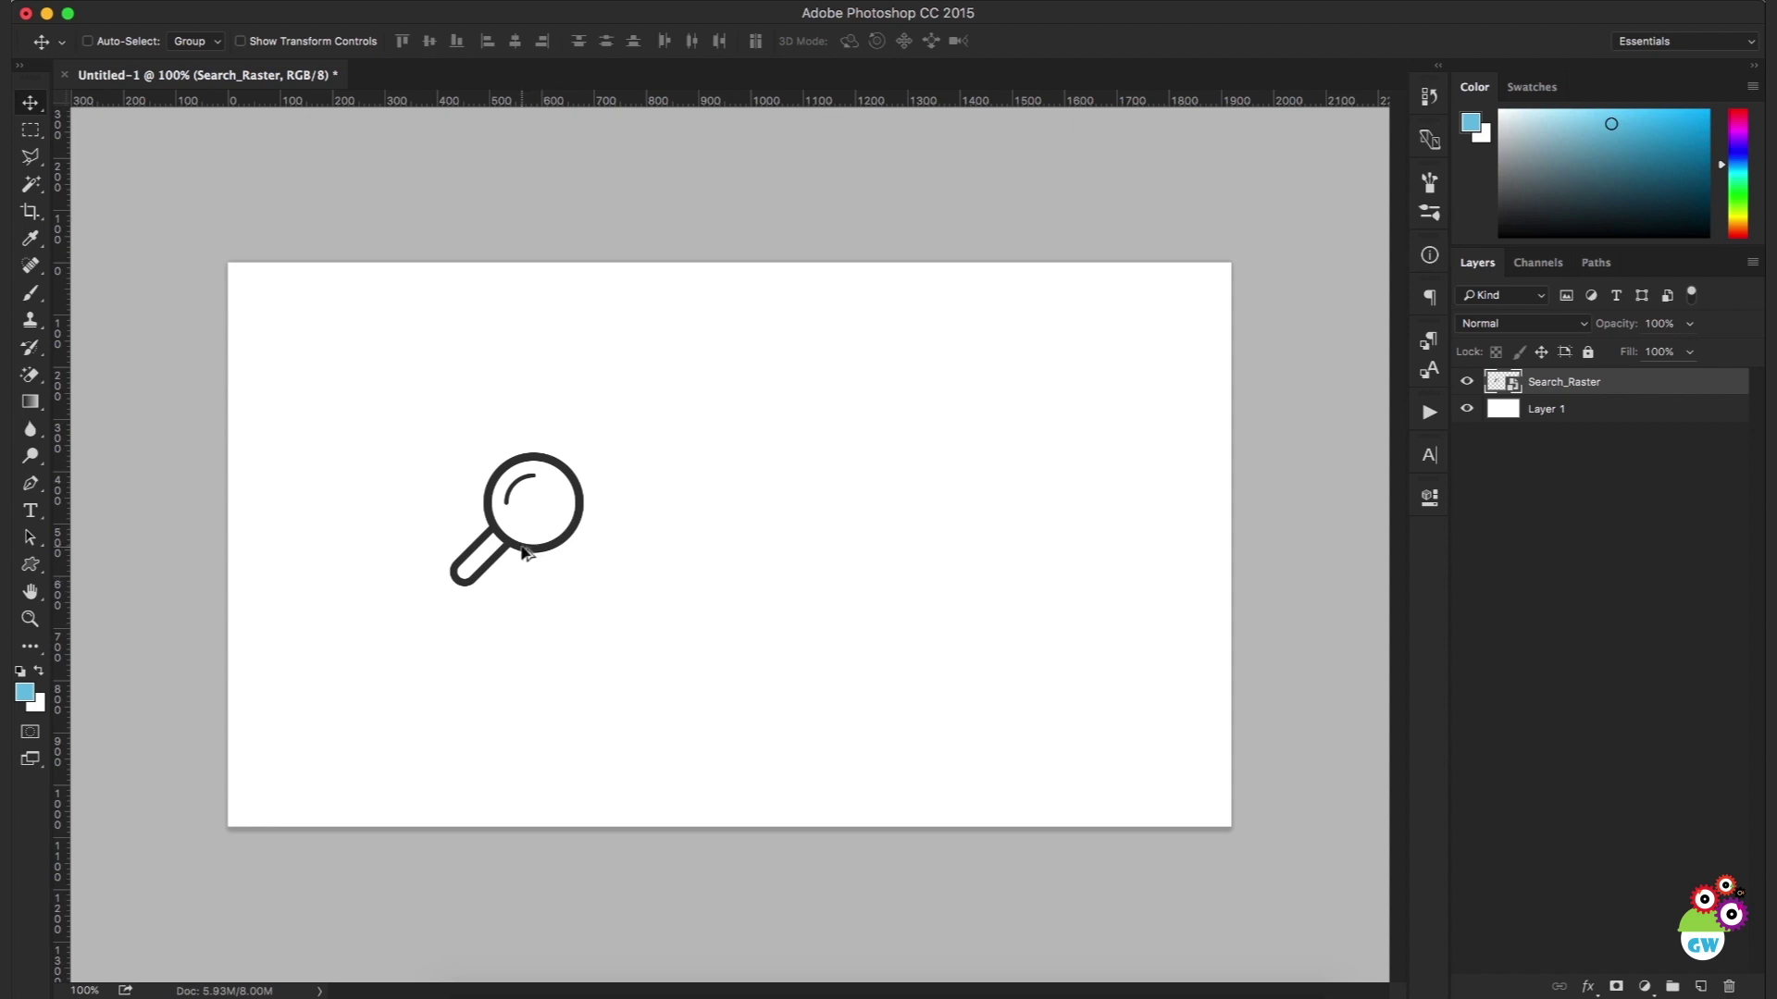
Reposition the magnifier icon, settling it slightly left and down on the canvas.
drag(531, 555, 609, 574)
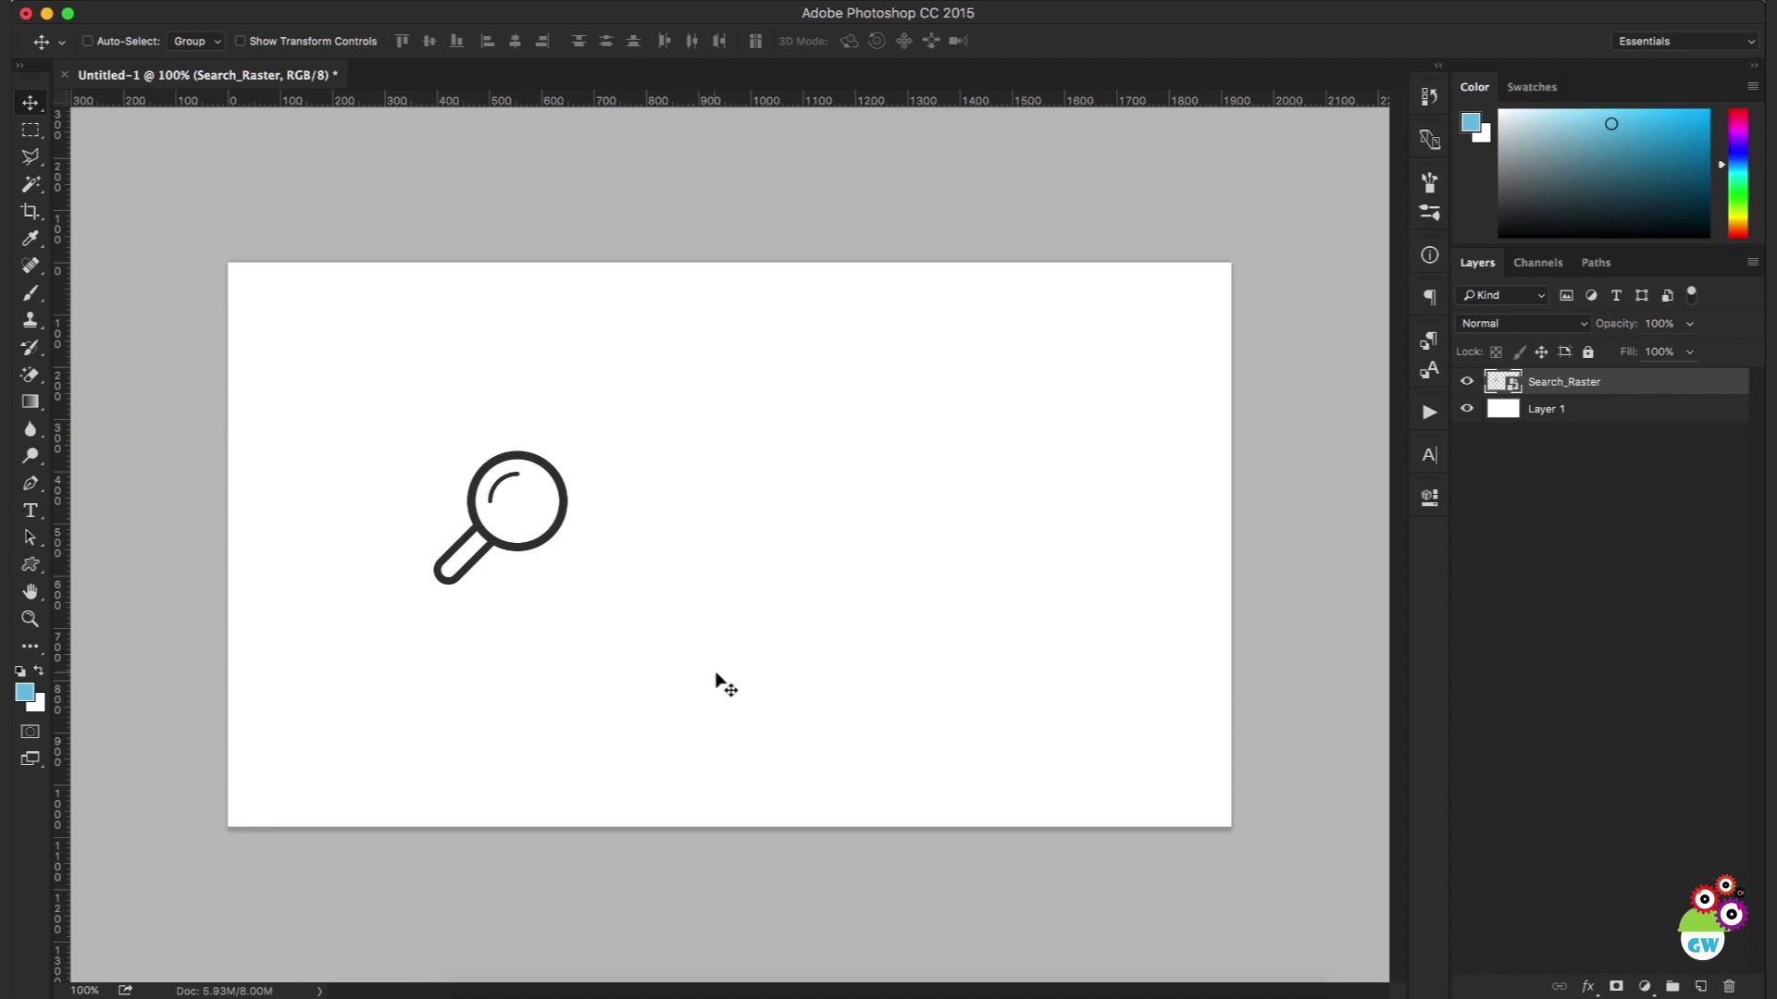
drag(633, 570, 602, 588)
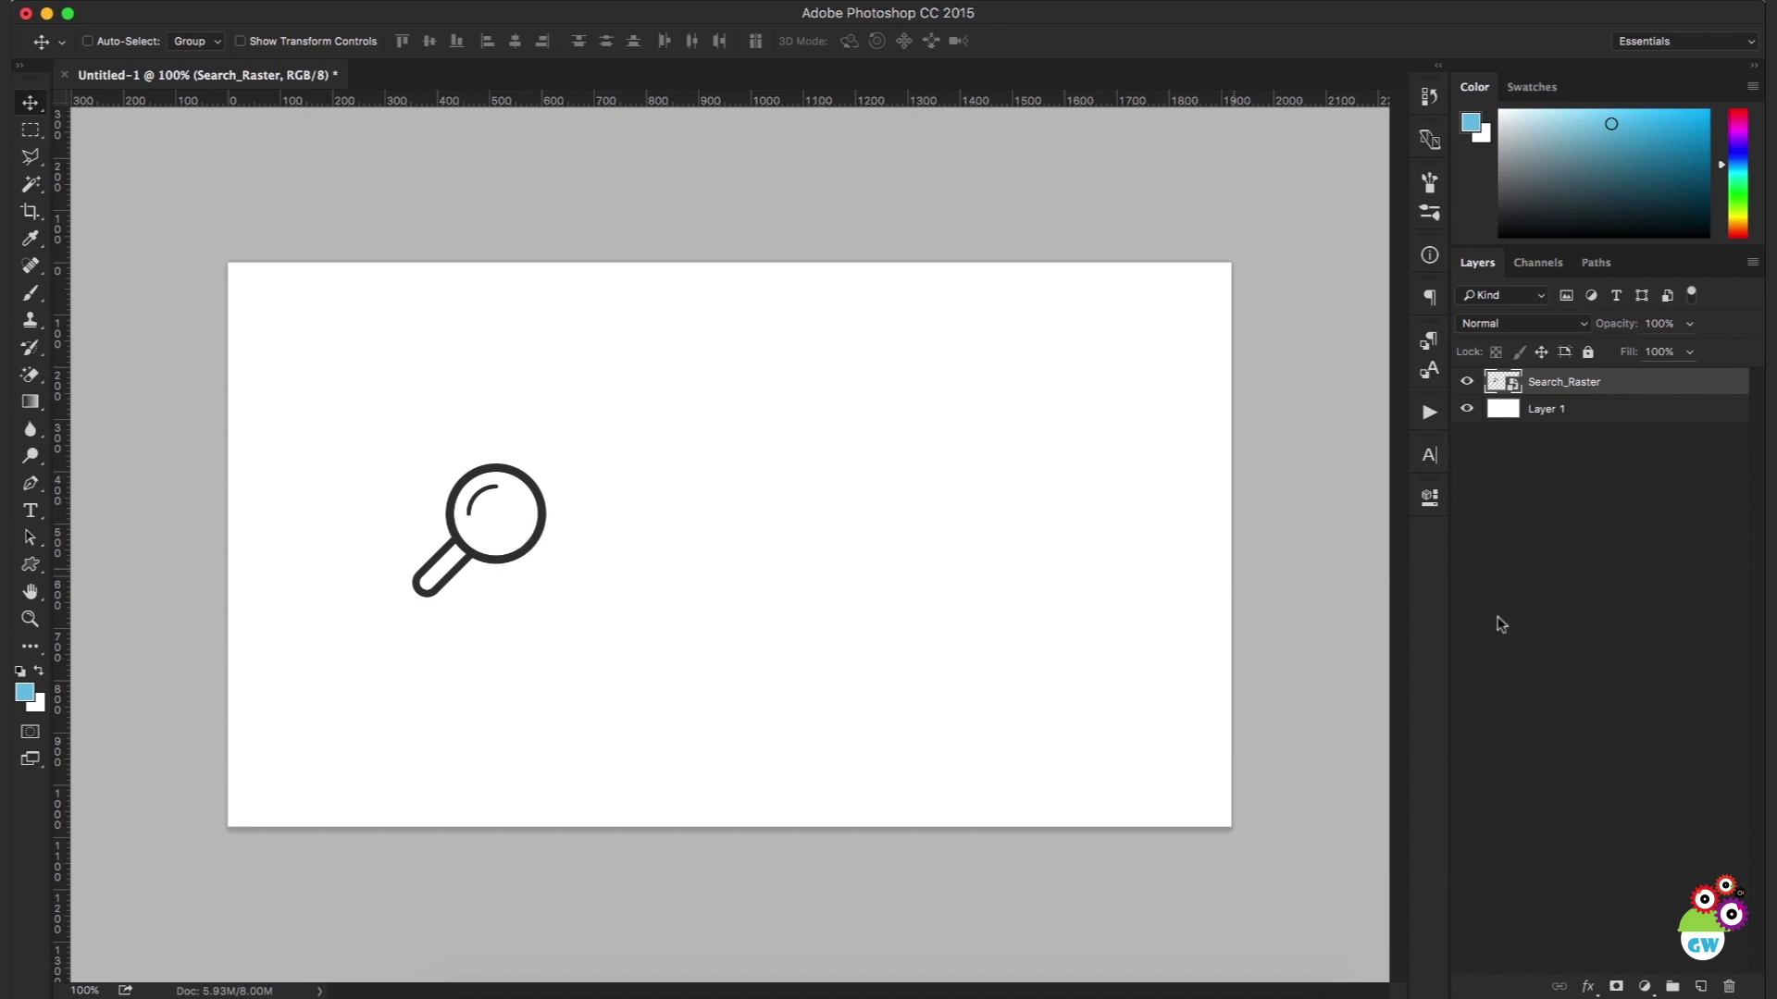
Add a Color Overlay style to the magnifier, trying Darken before keeping Normal blend.
click(1644, 986)
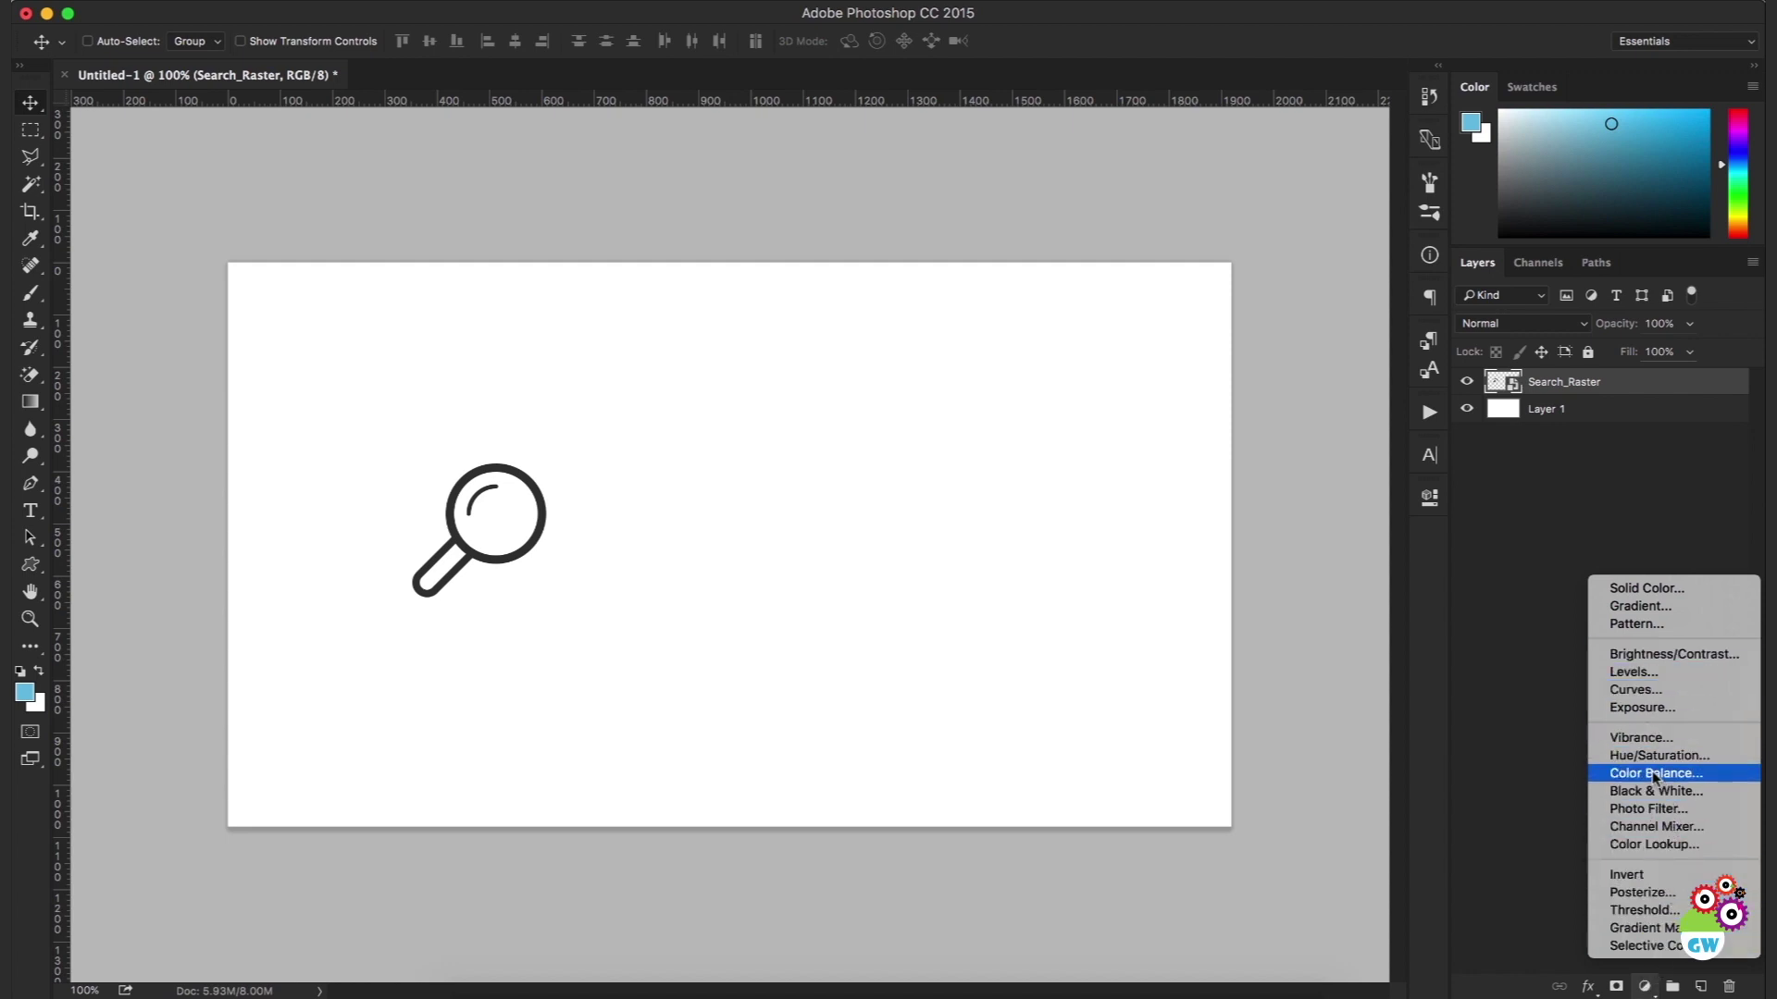
click(1645, 987)
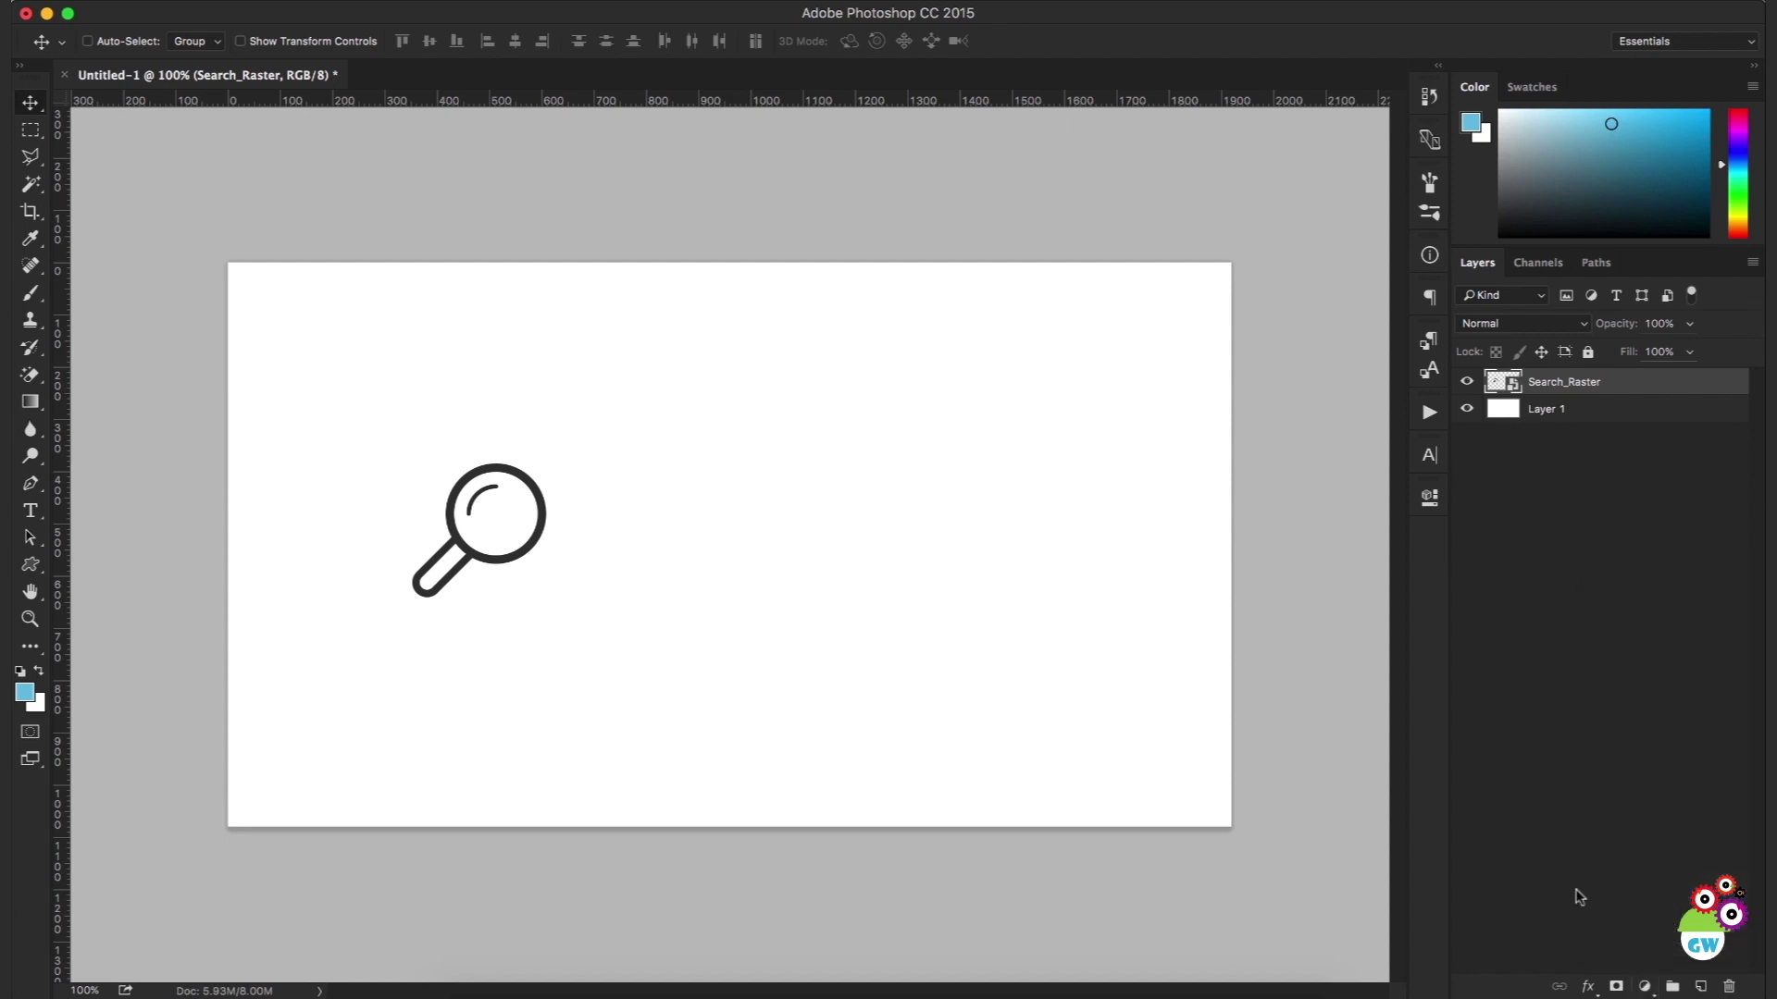
click(1588, 987)
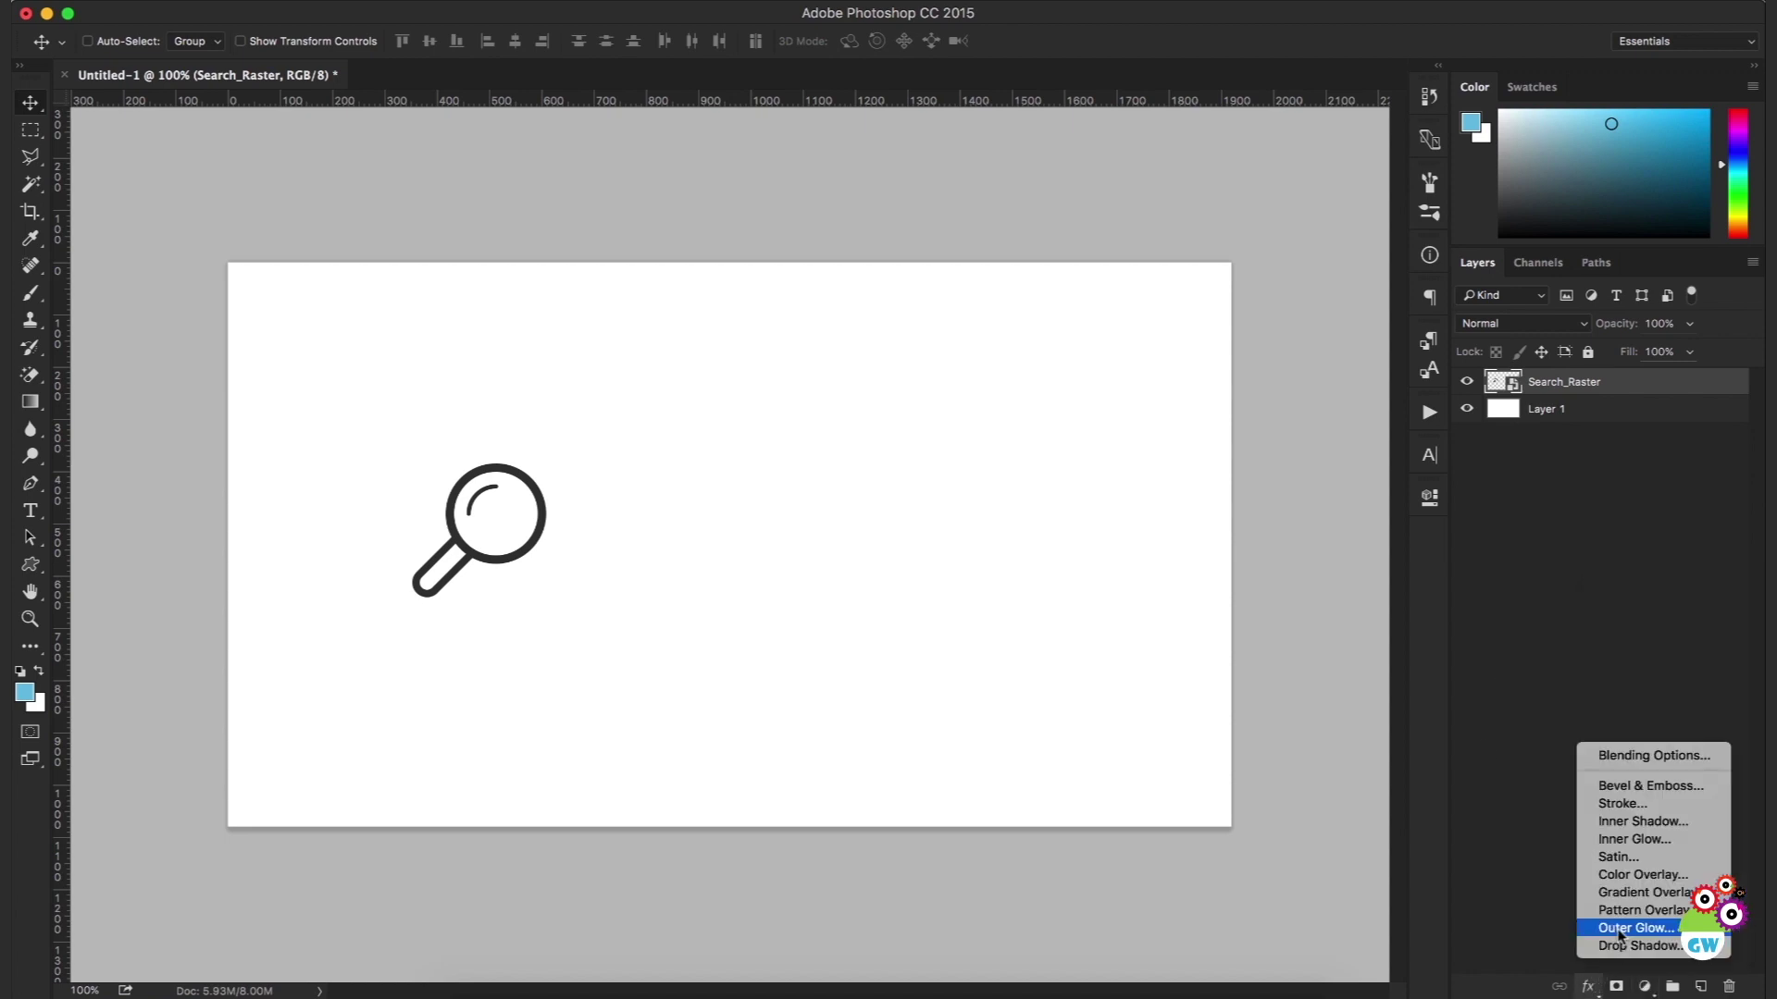
click(1624, 874)
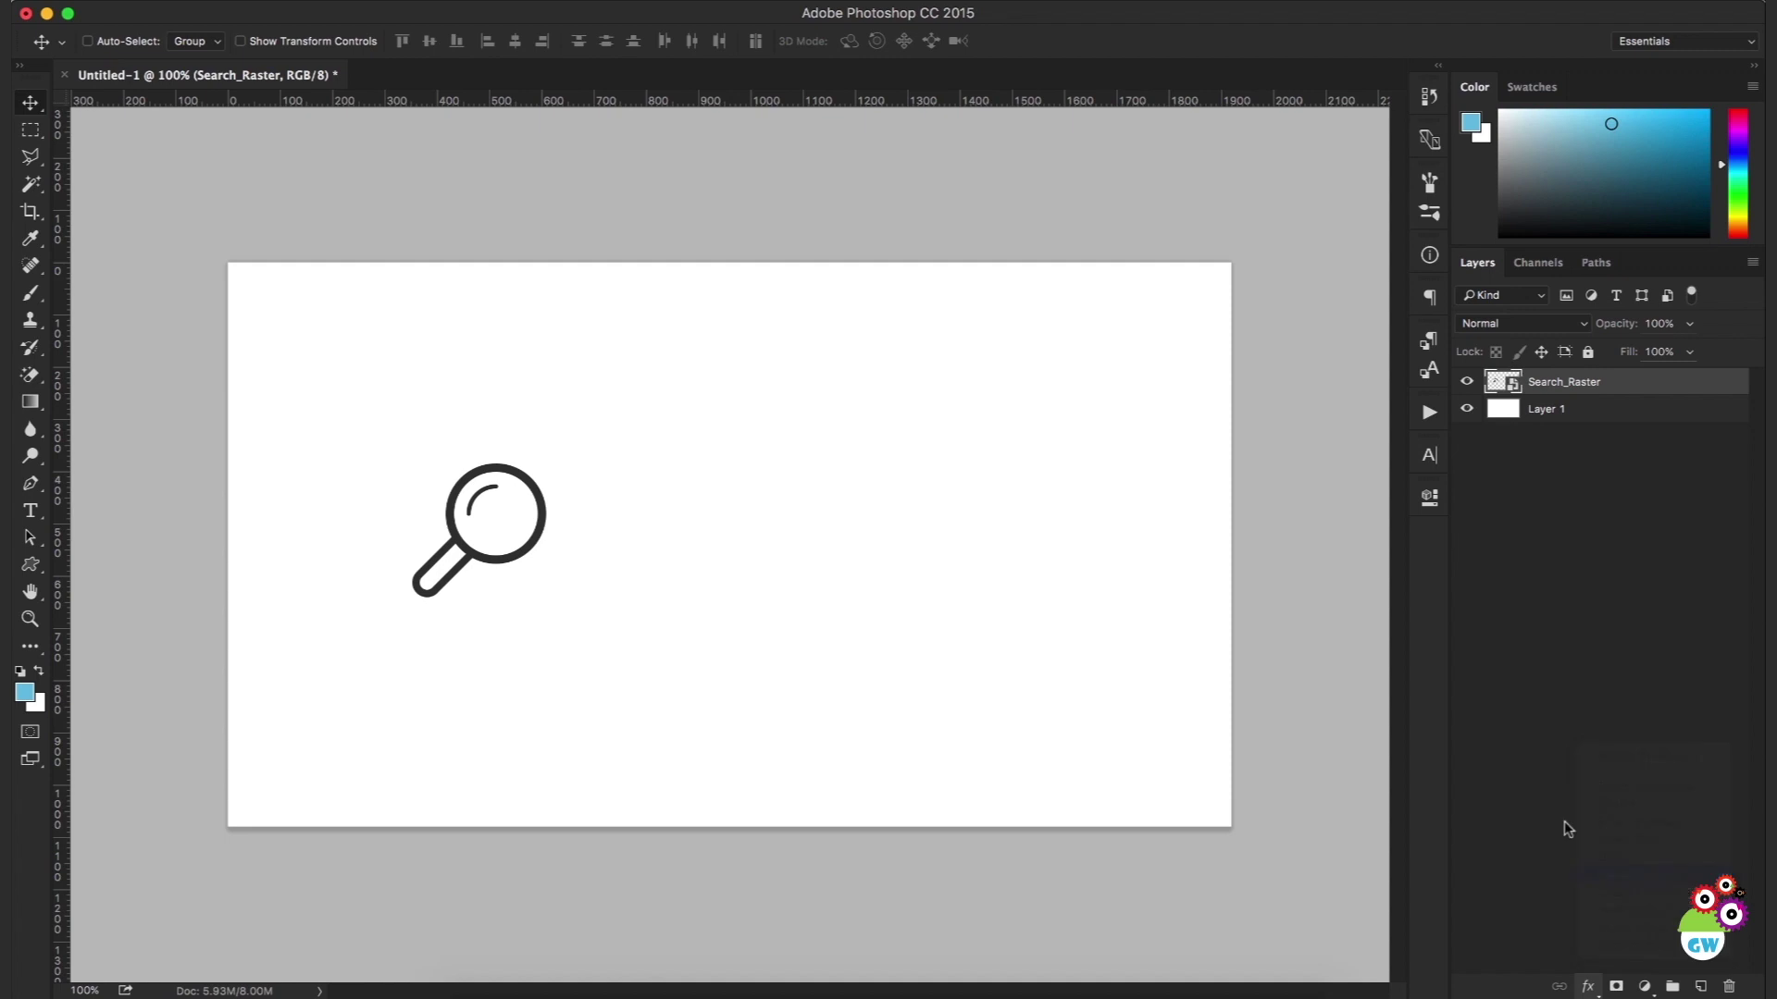
drag(1357, 356, 1083, 198)
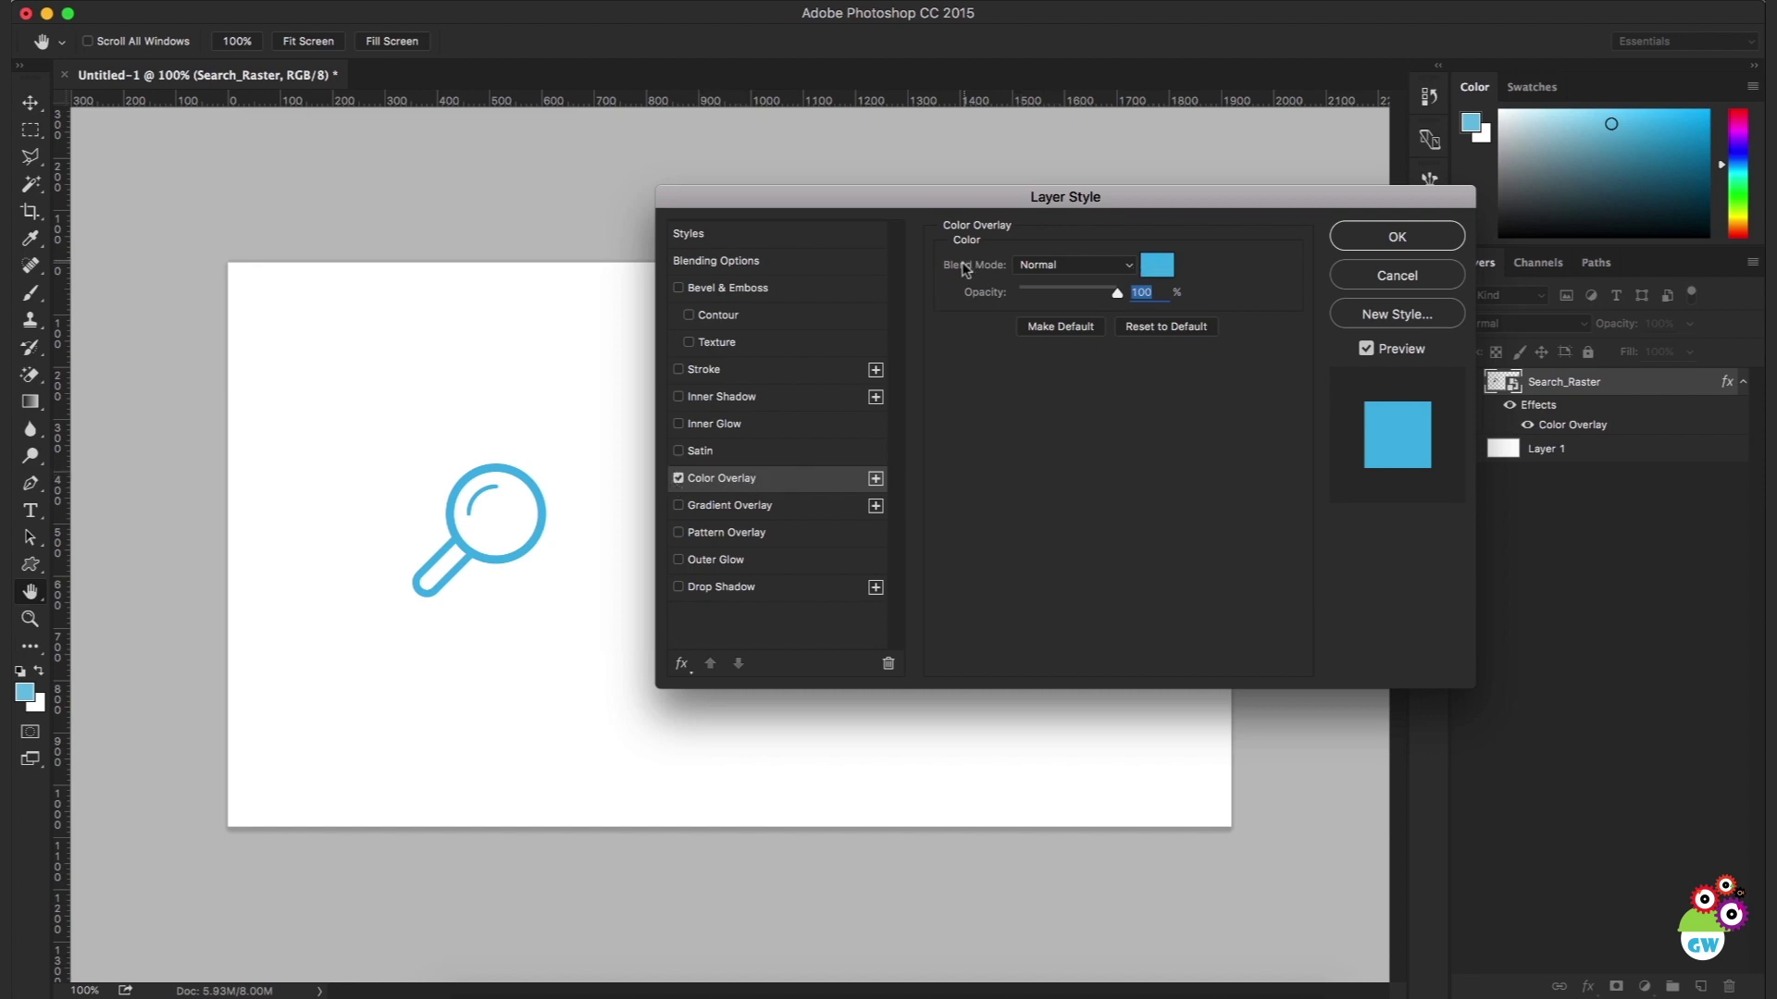
click(1020, 269)
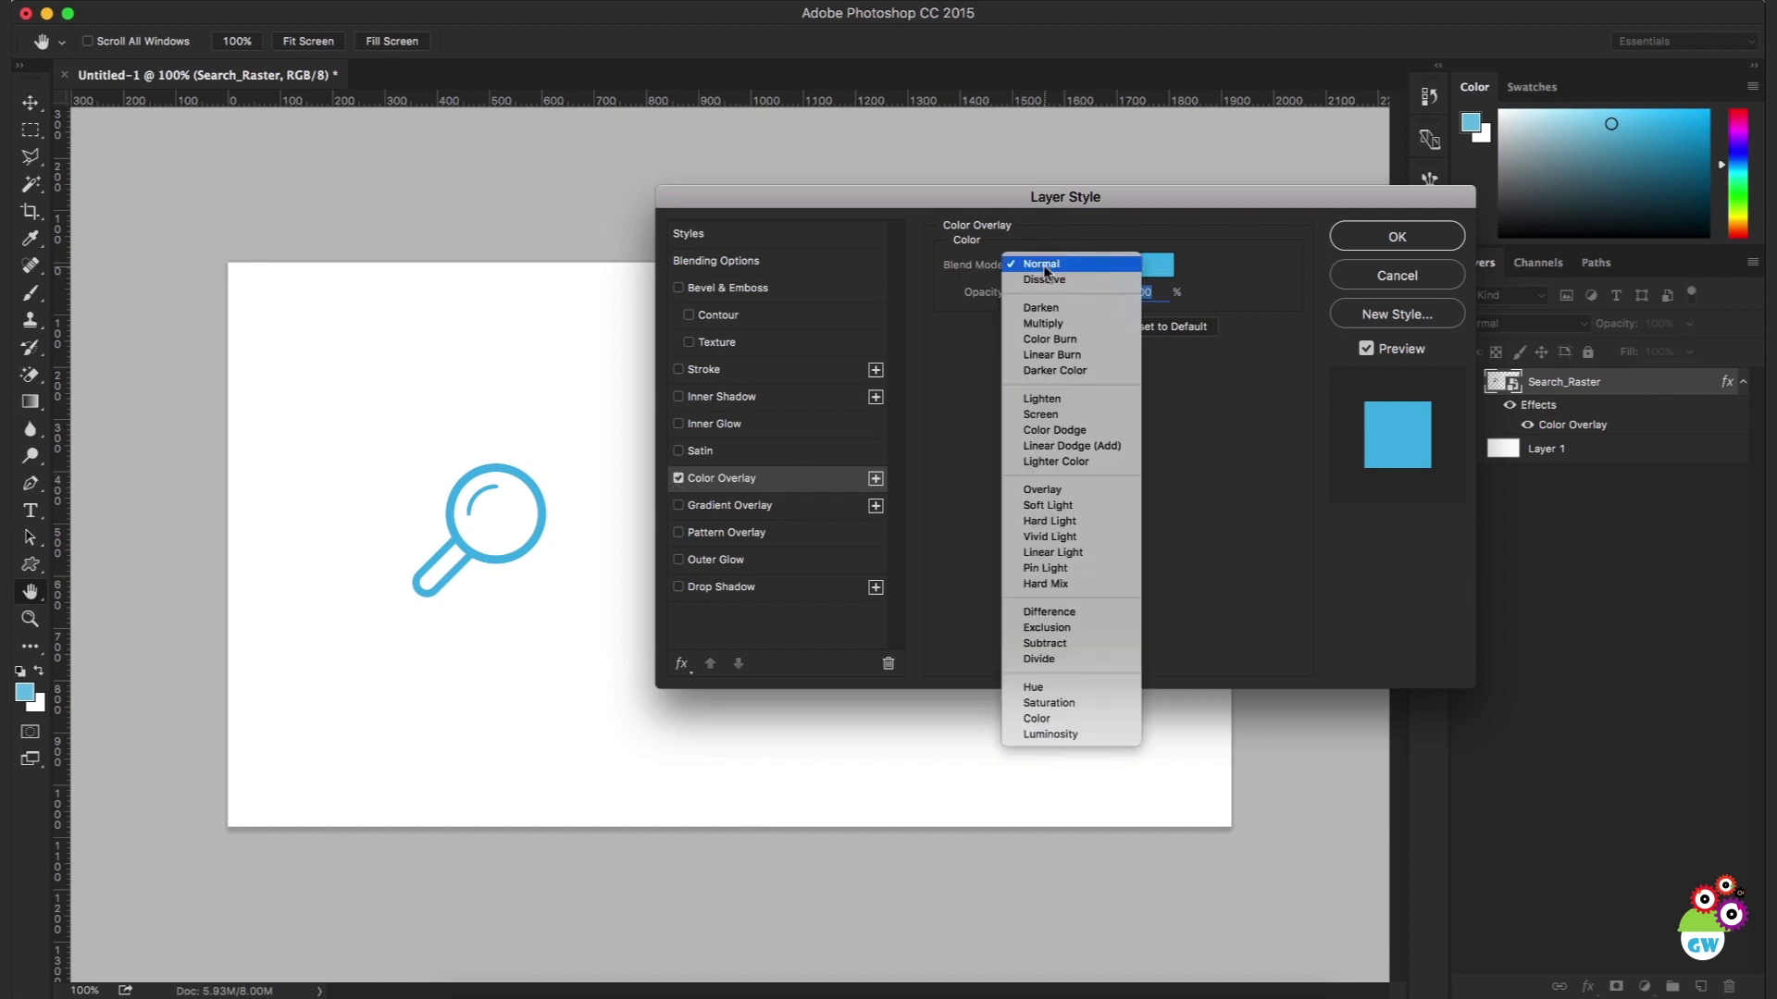
click(1050, 320)
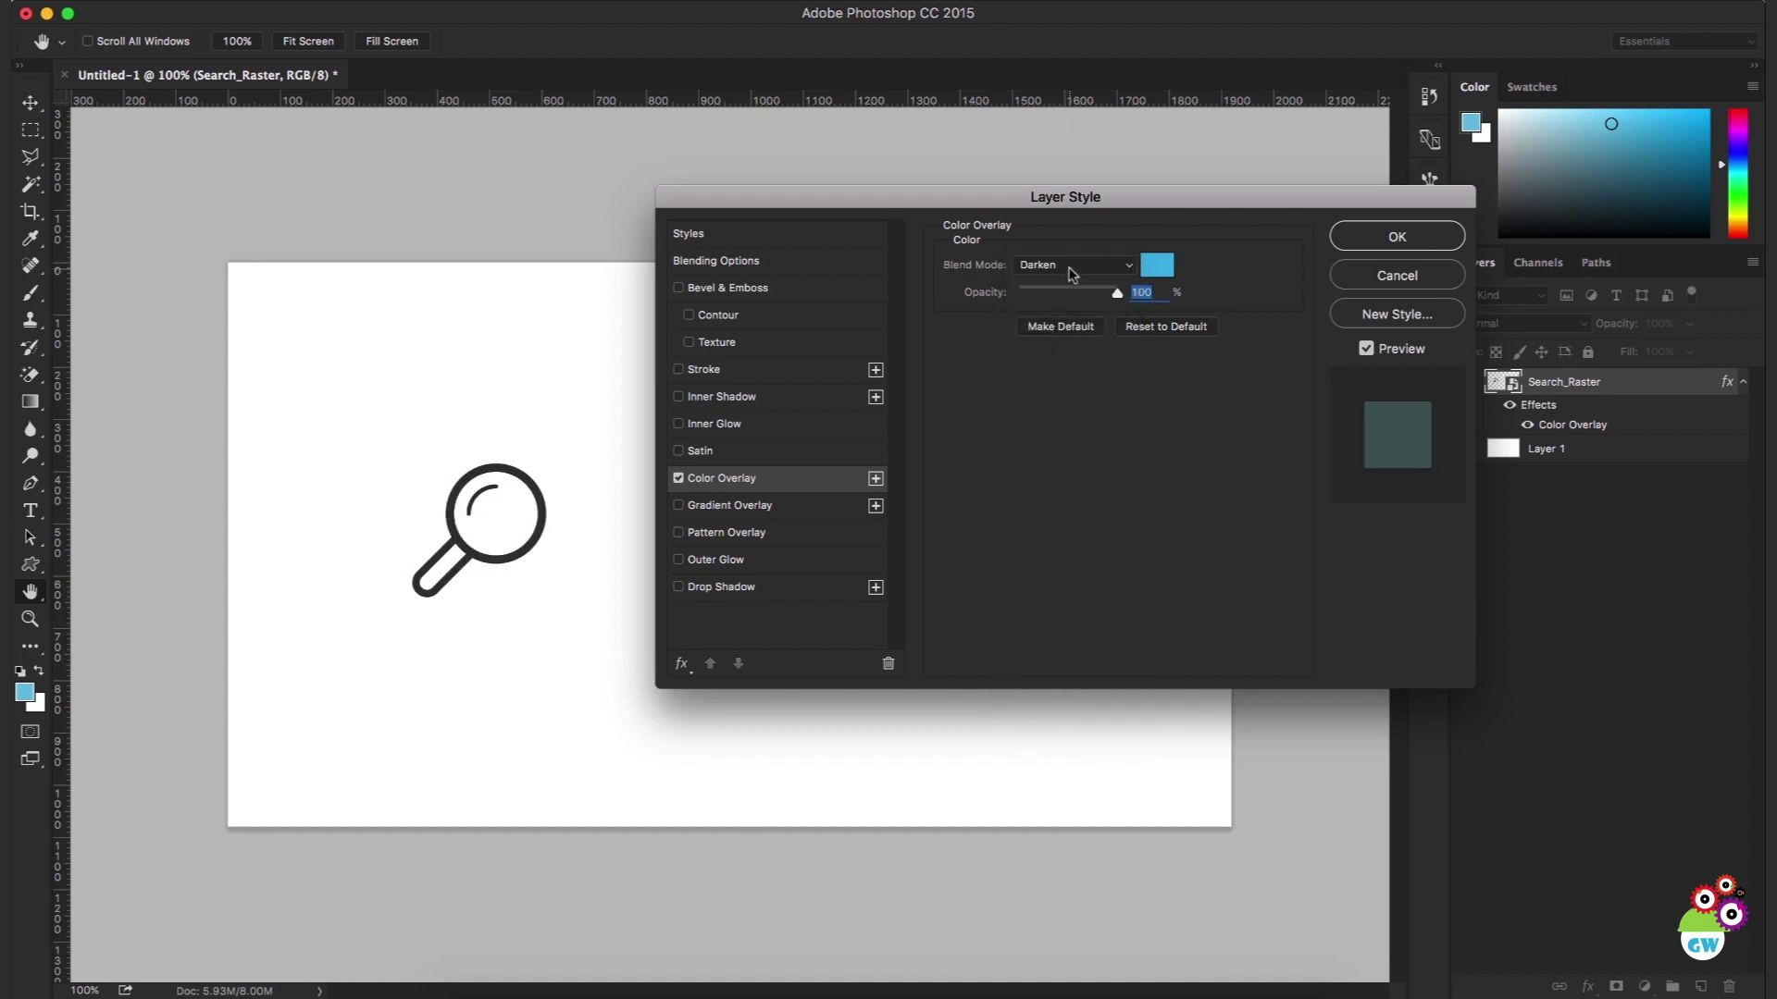
click(1069, 268)
click(1061, 222)
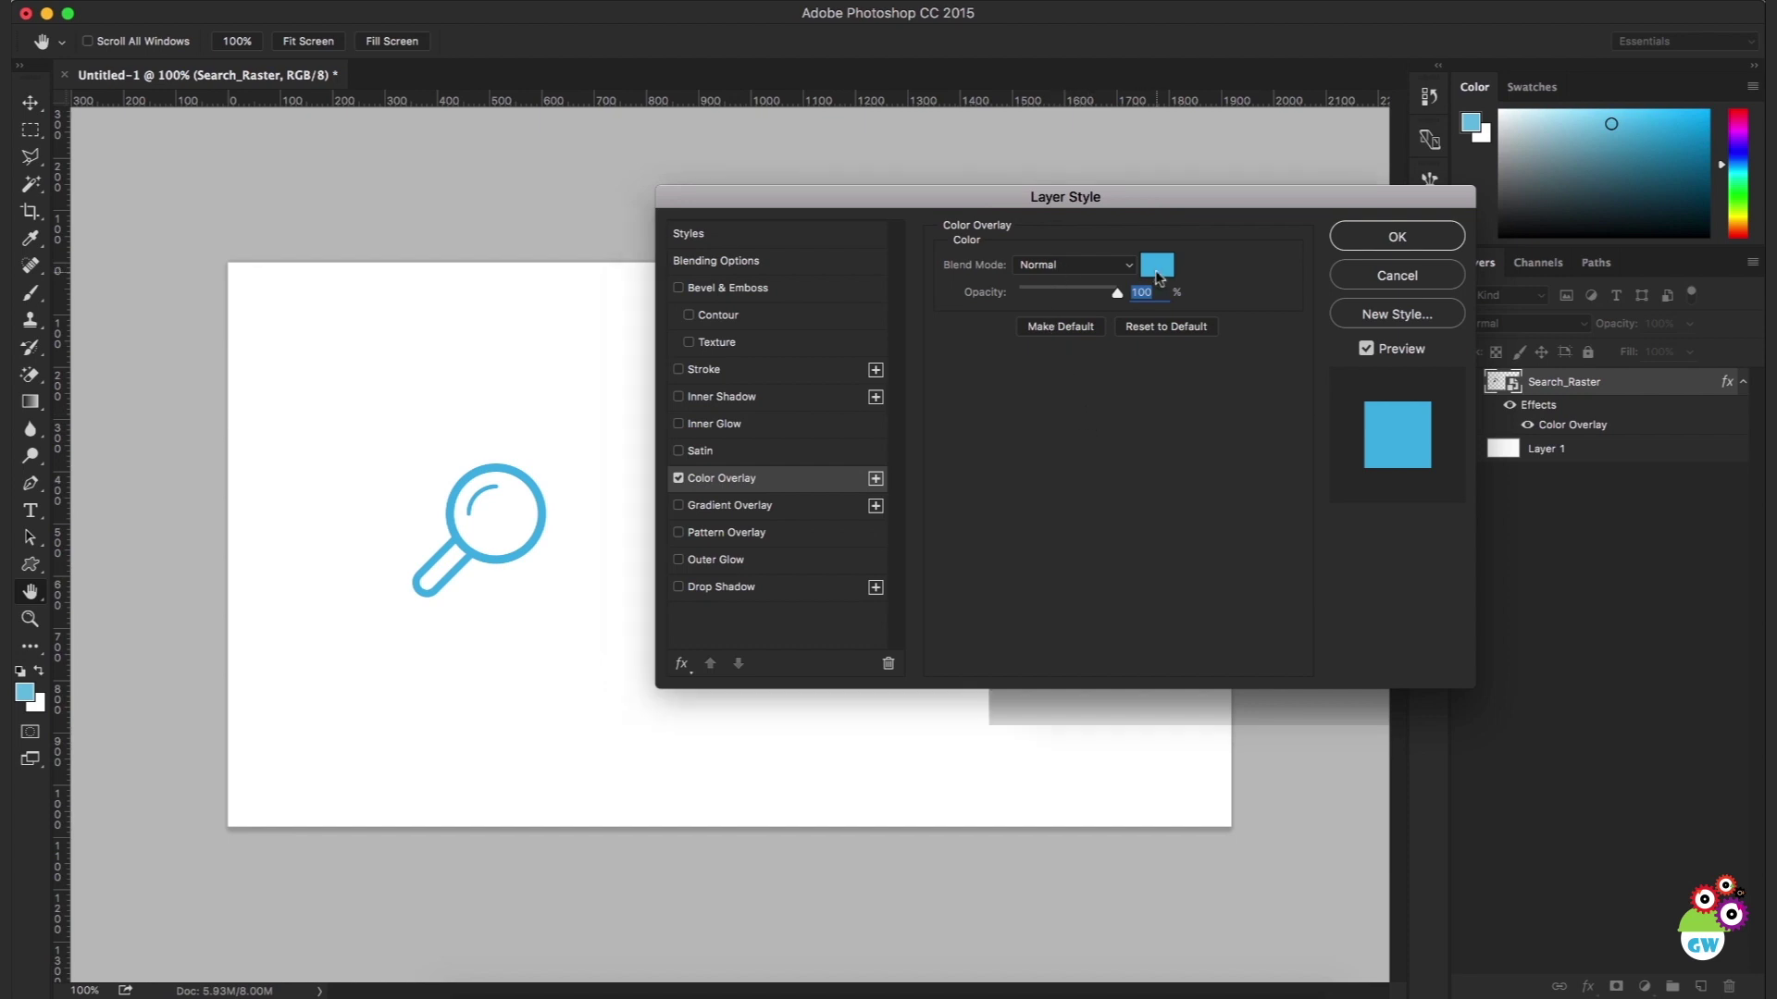
Set the overlay colour to red f73400, compare with Preview, and keep 100% opacity.
click(1157, 265)
text(f73400)
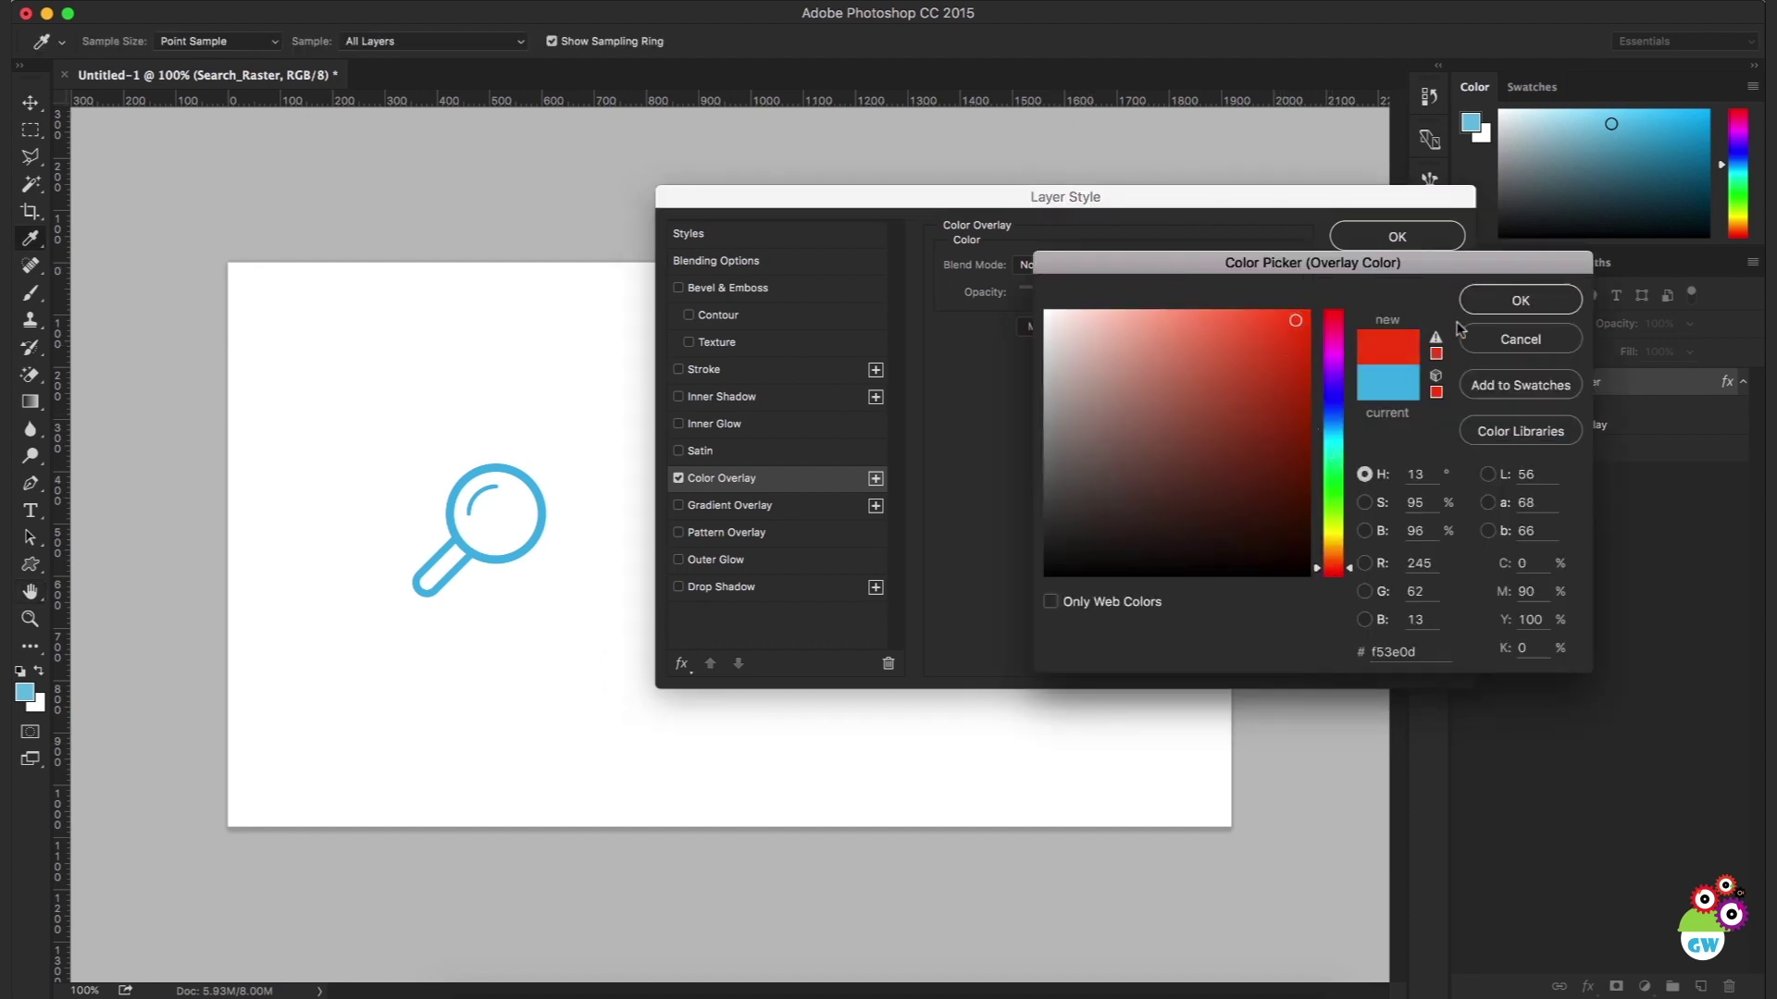
key(Return)
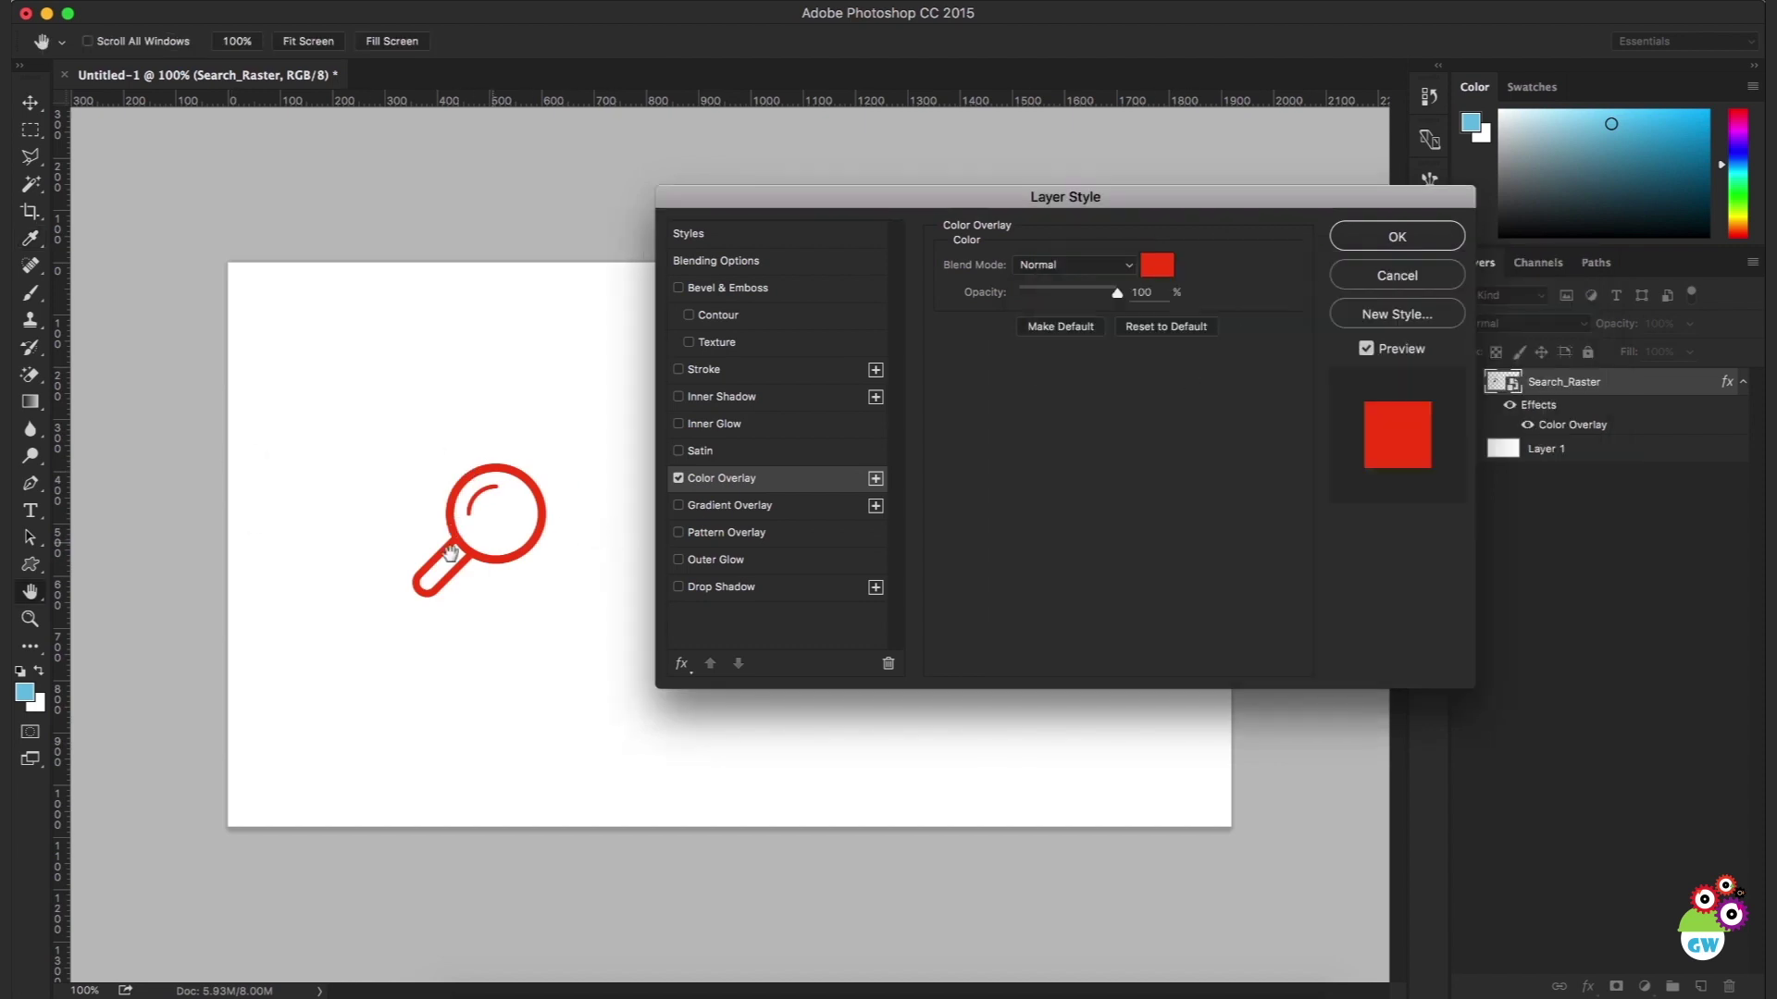
drag(1237, 199, 1299, 175)
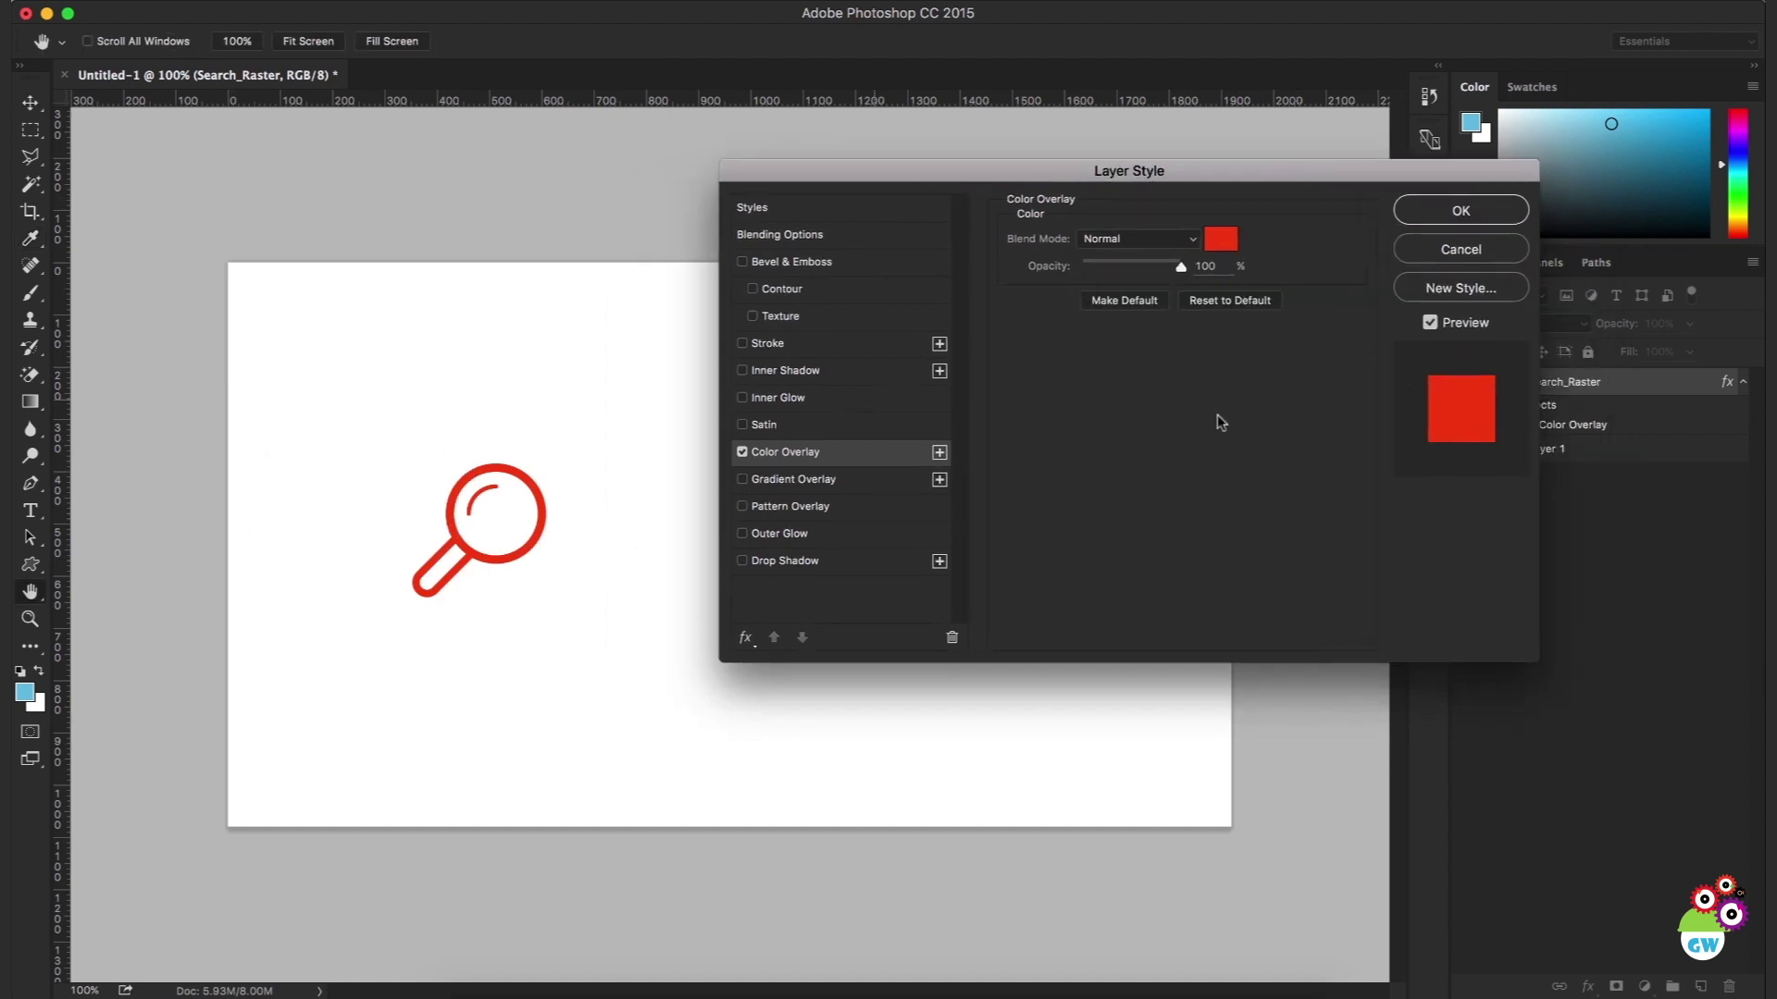
click(1430, 323)
click(1431, 323)
click(1431, 323)
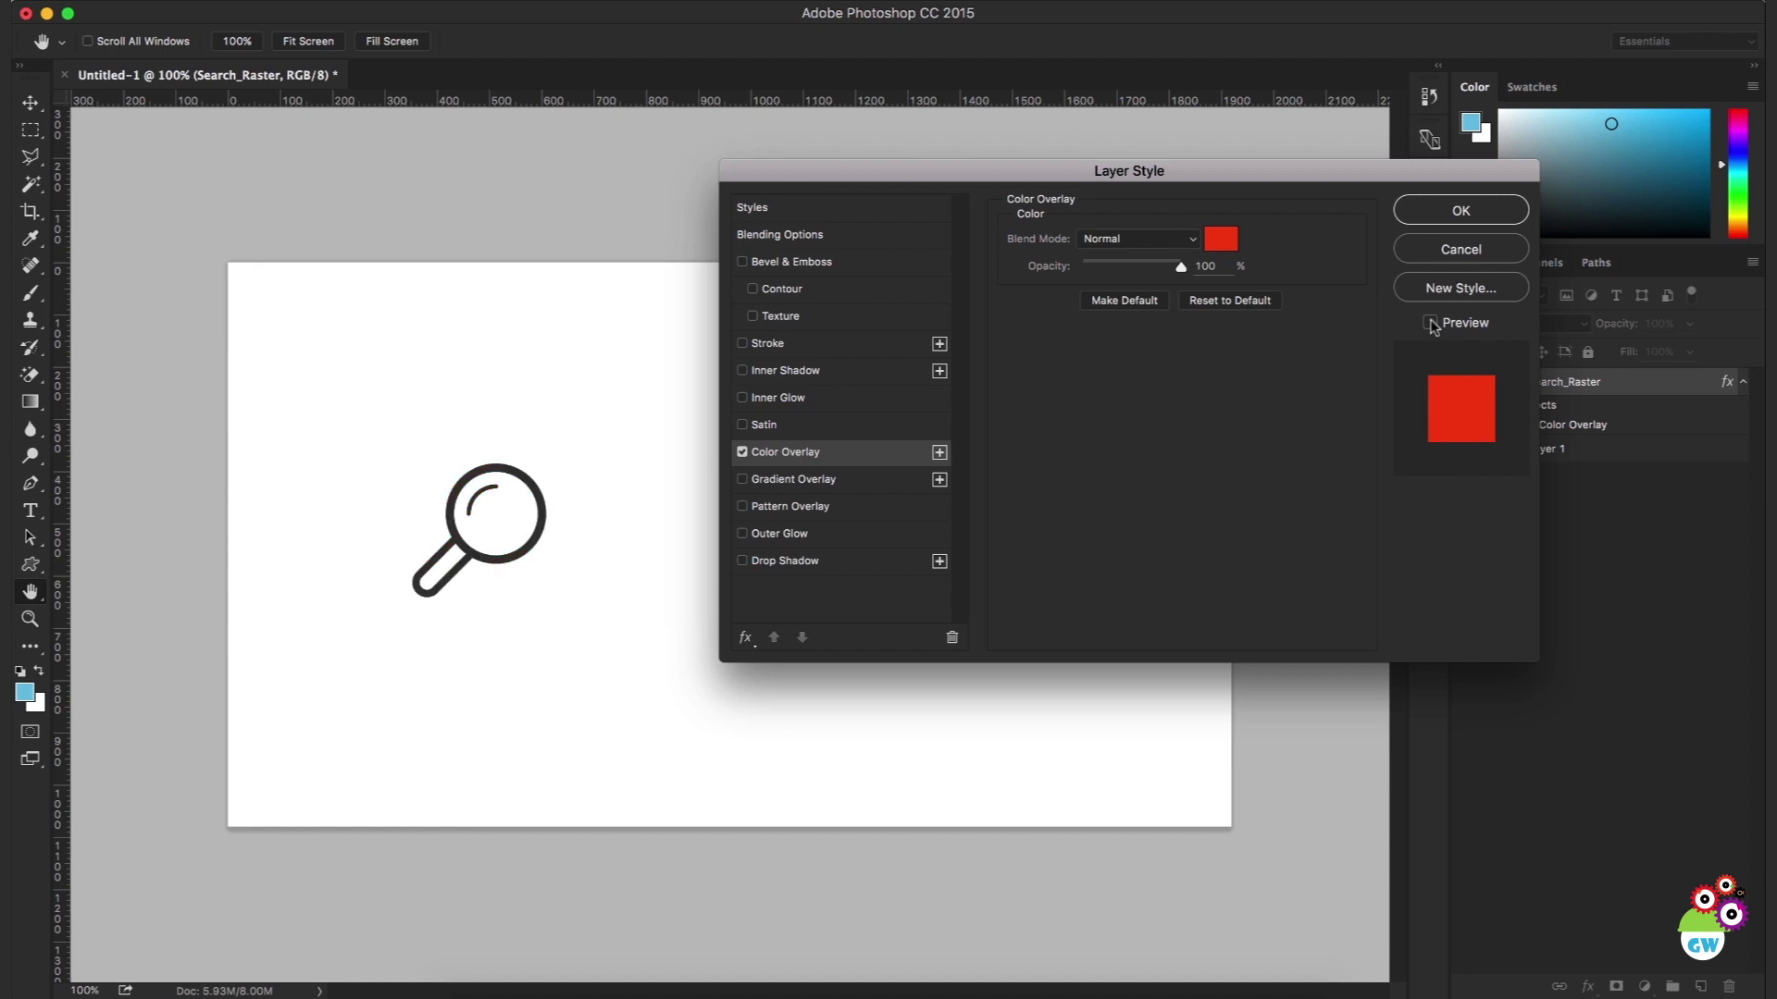
click(1431, 323)
click(1431, 323)
click(1431, 323)
drag(1190, 276, 1243, 276)
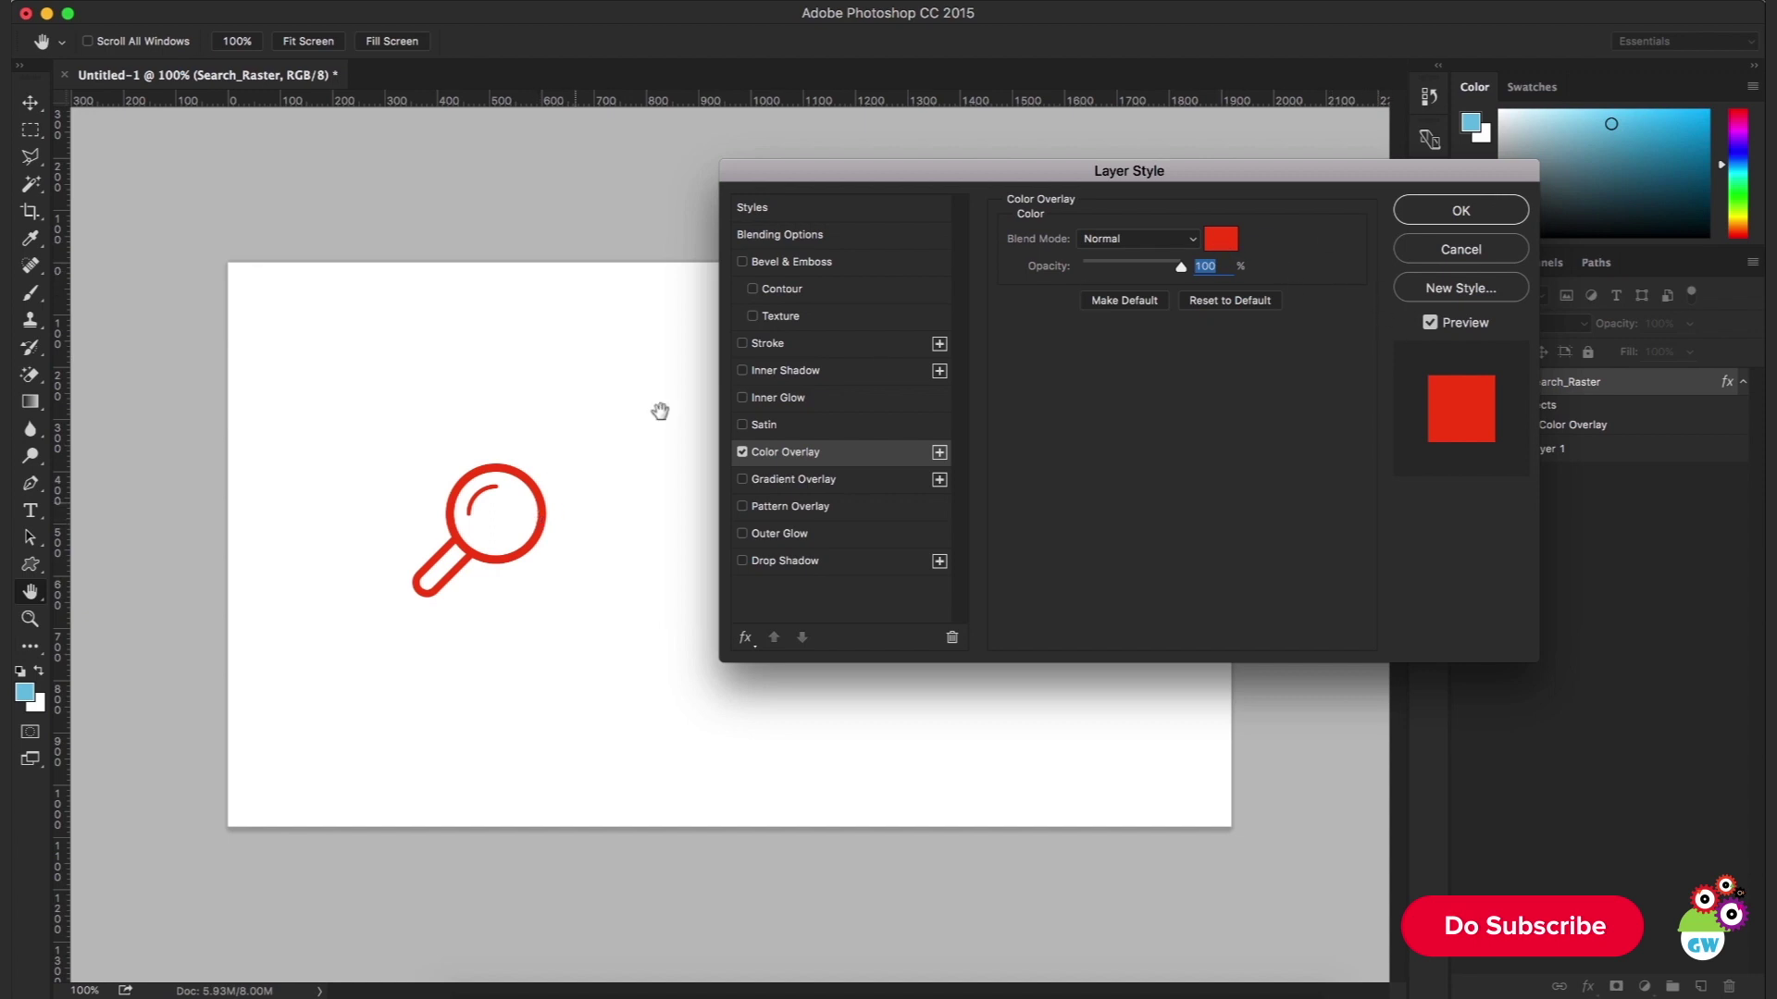
Apply the red overlay and duplicate the Search_Raster layer with Cmd+J.
click(1478, 219)
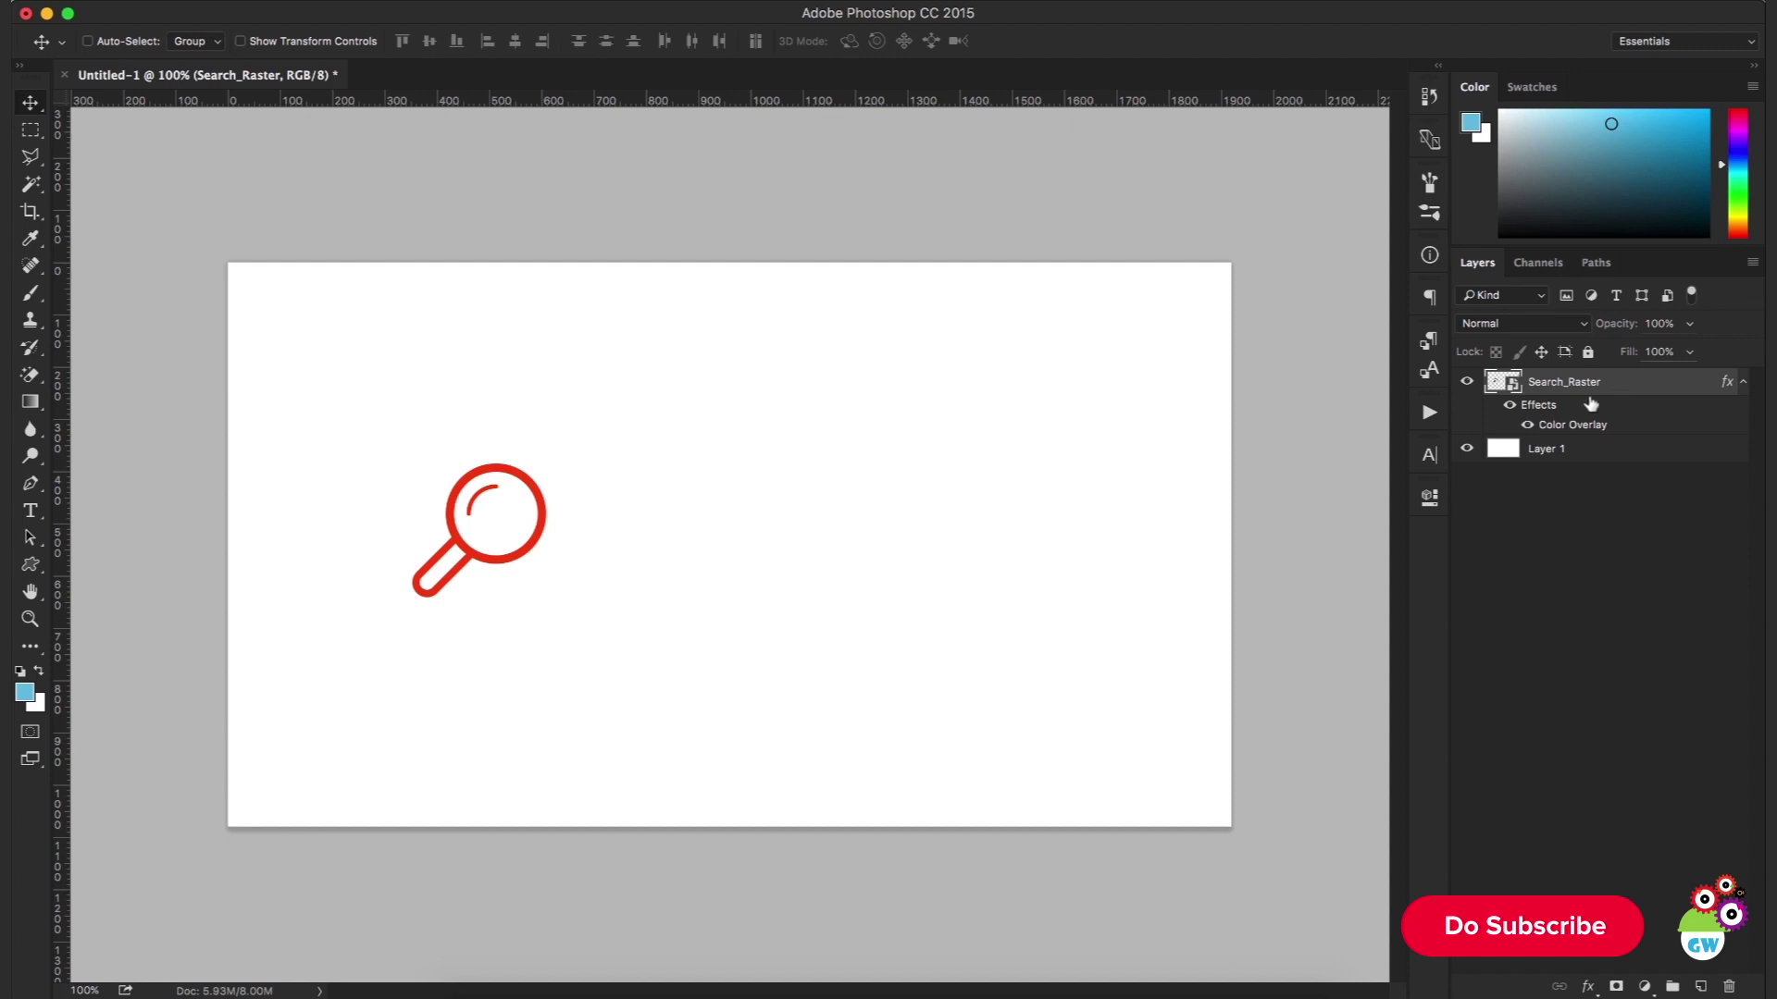
key(super+j)
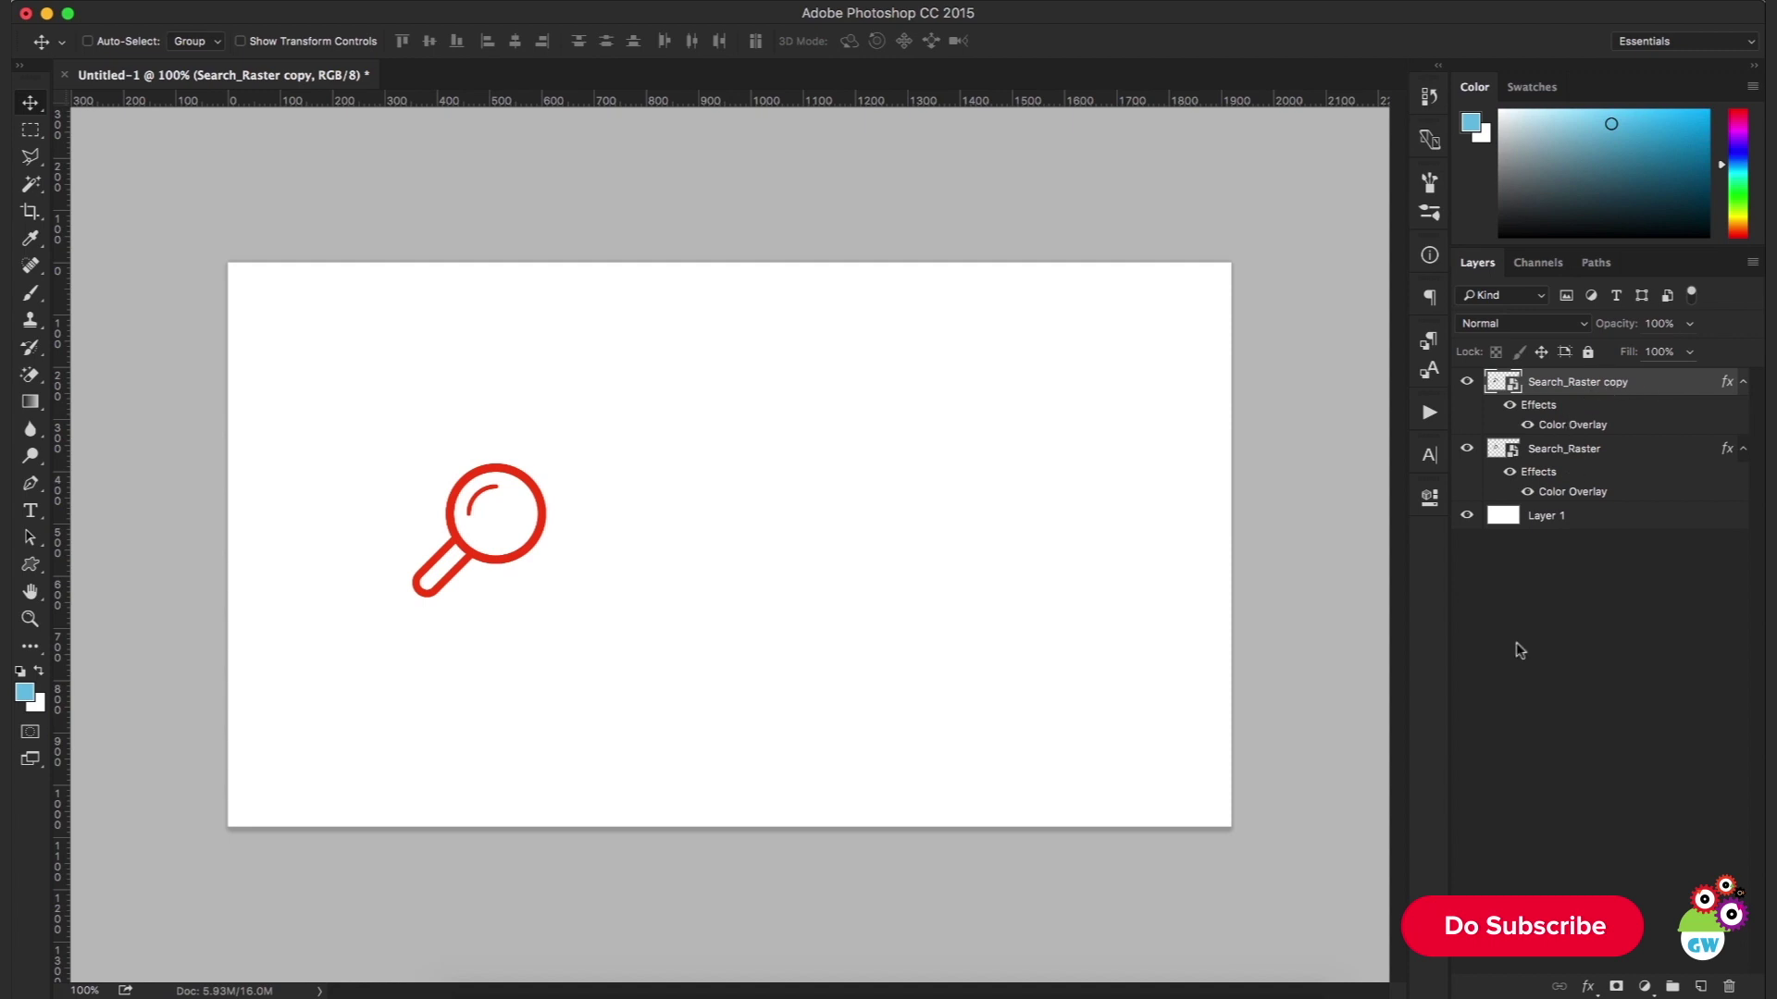
click(1588, 987)
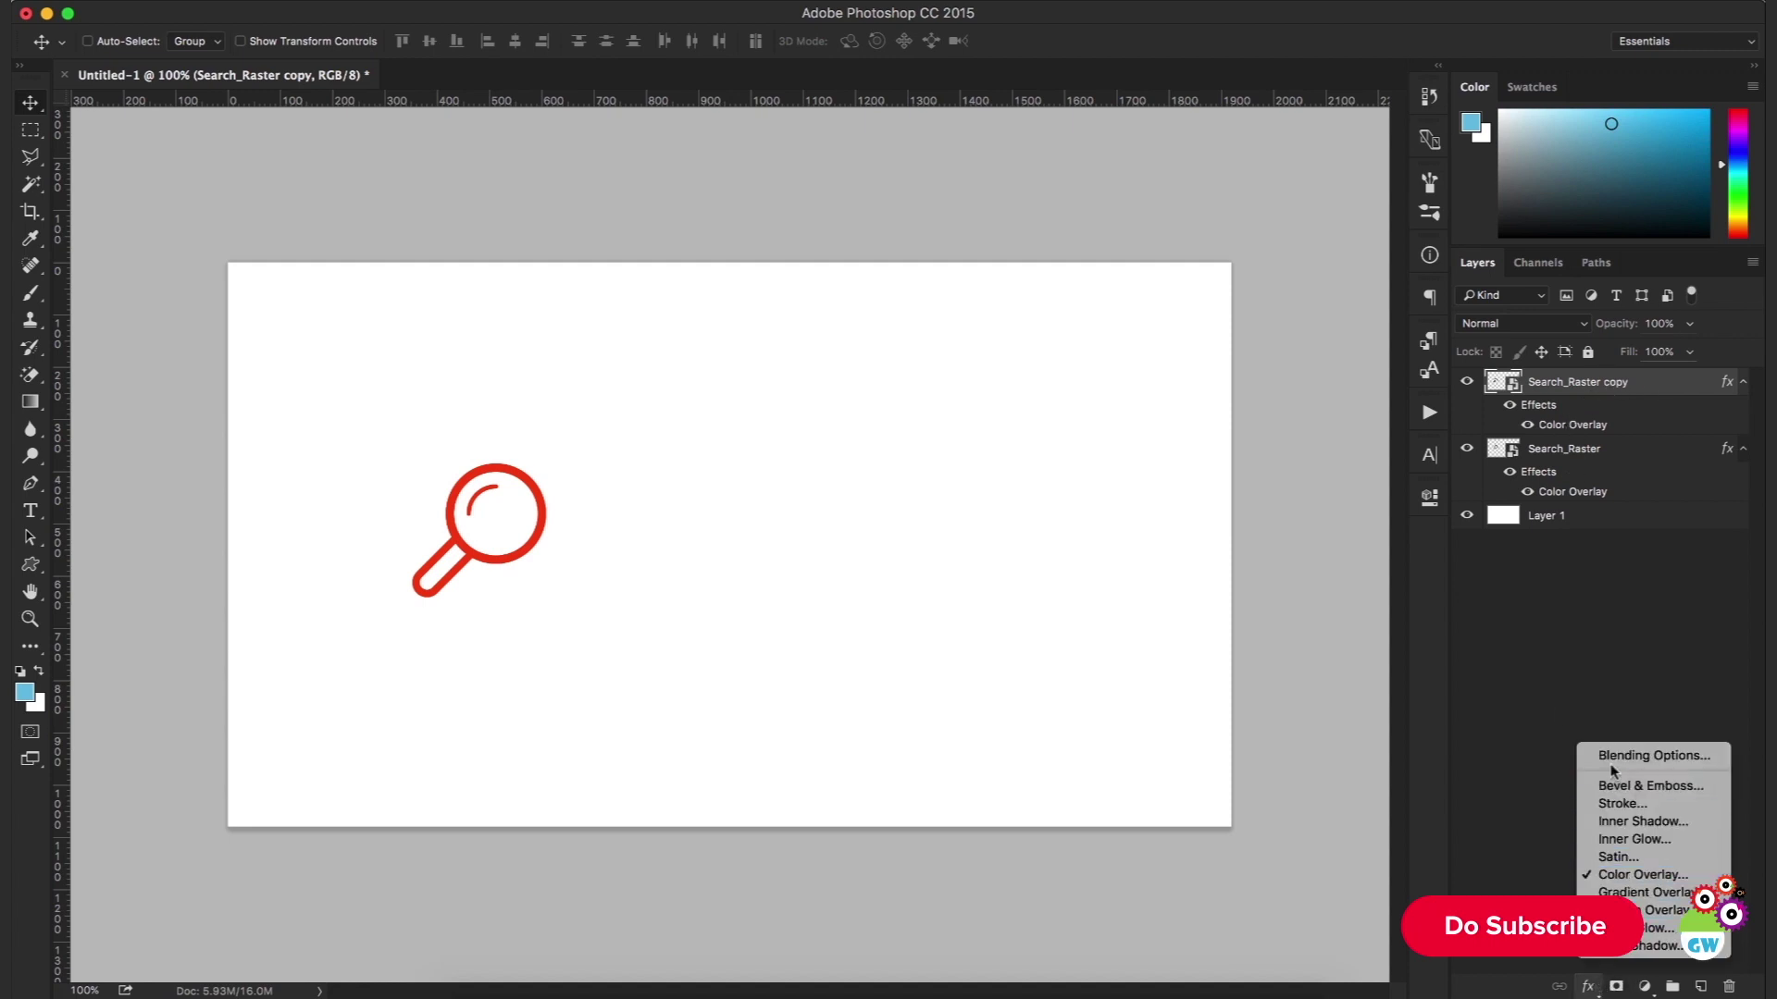
click(1588, 987)
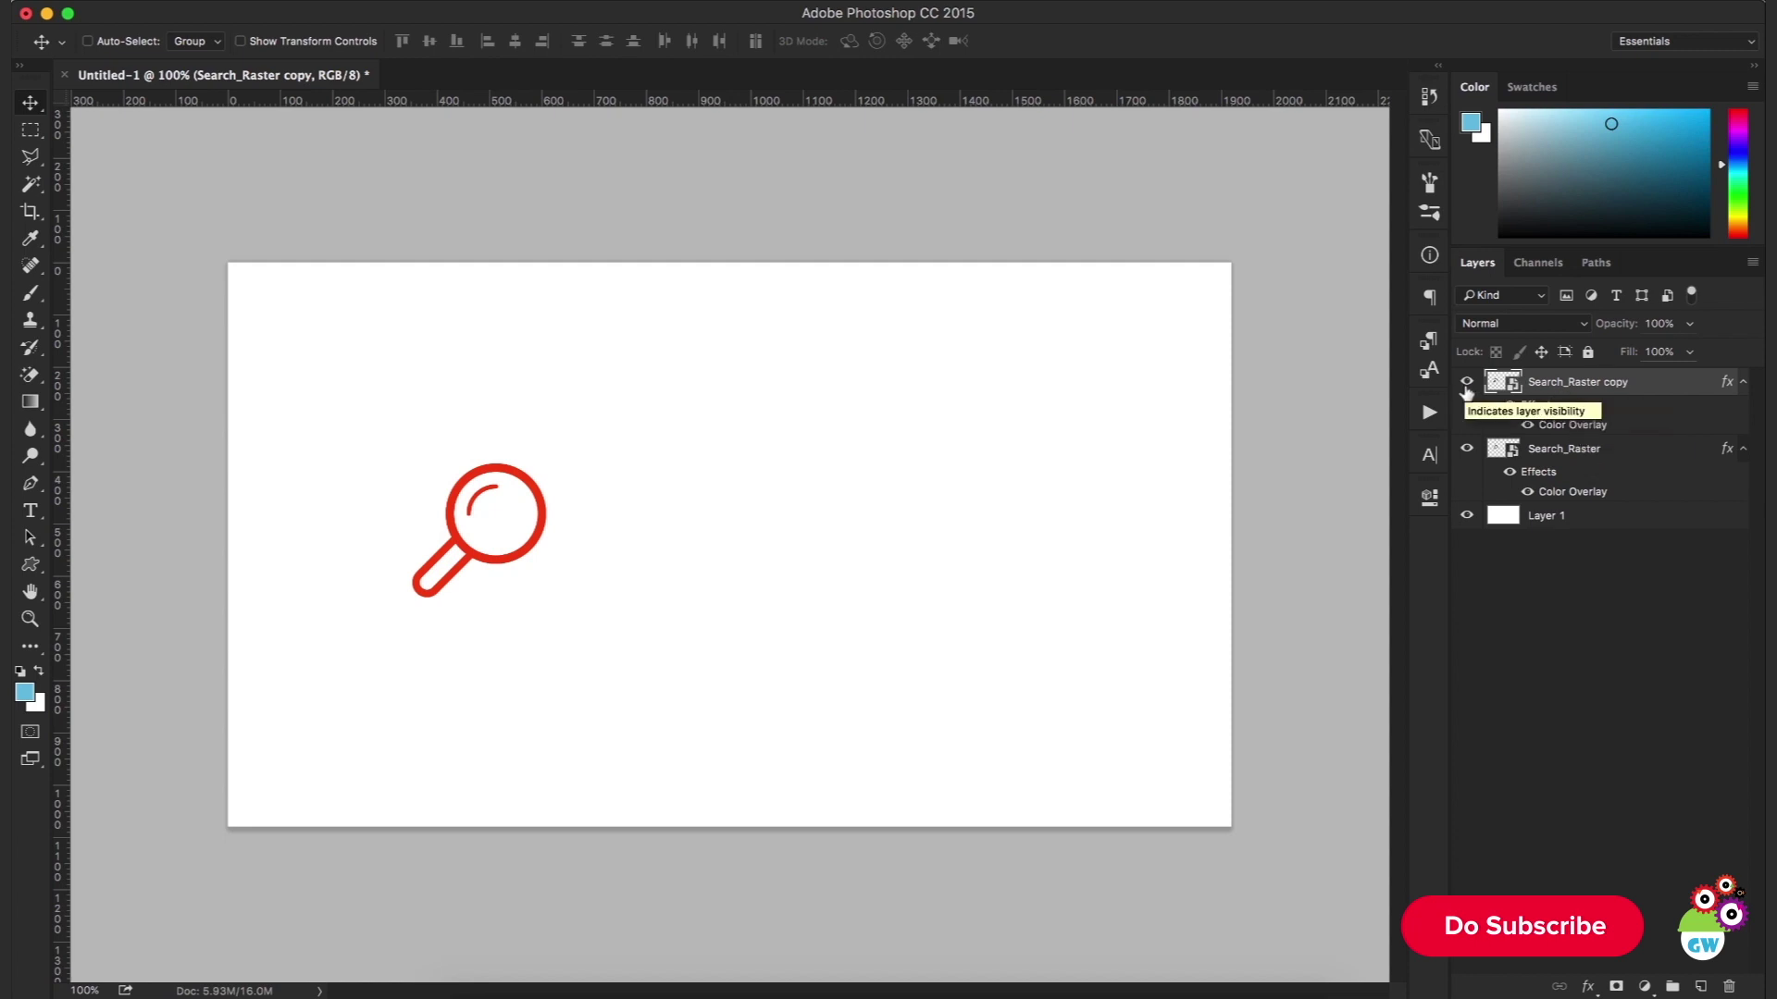
Move the Search_Raster copy to the right of the original, then reselect the original.
click(1552, 453)
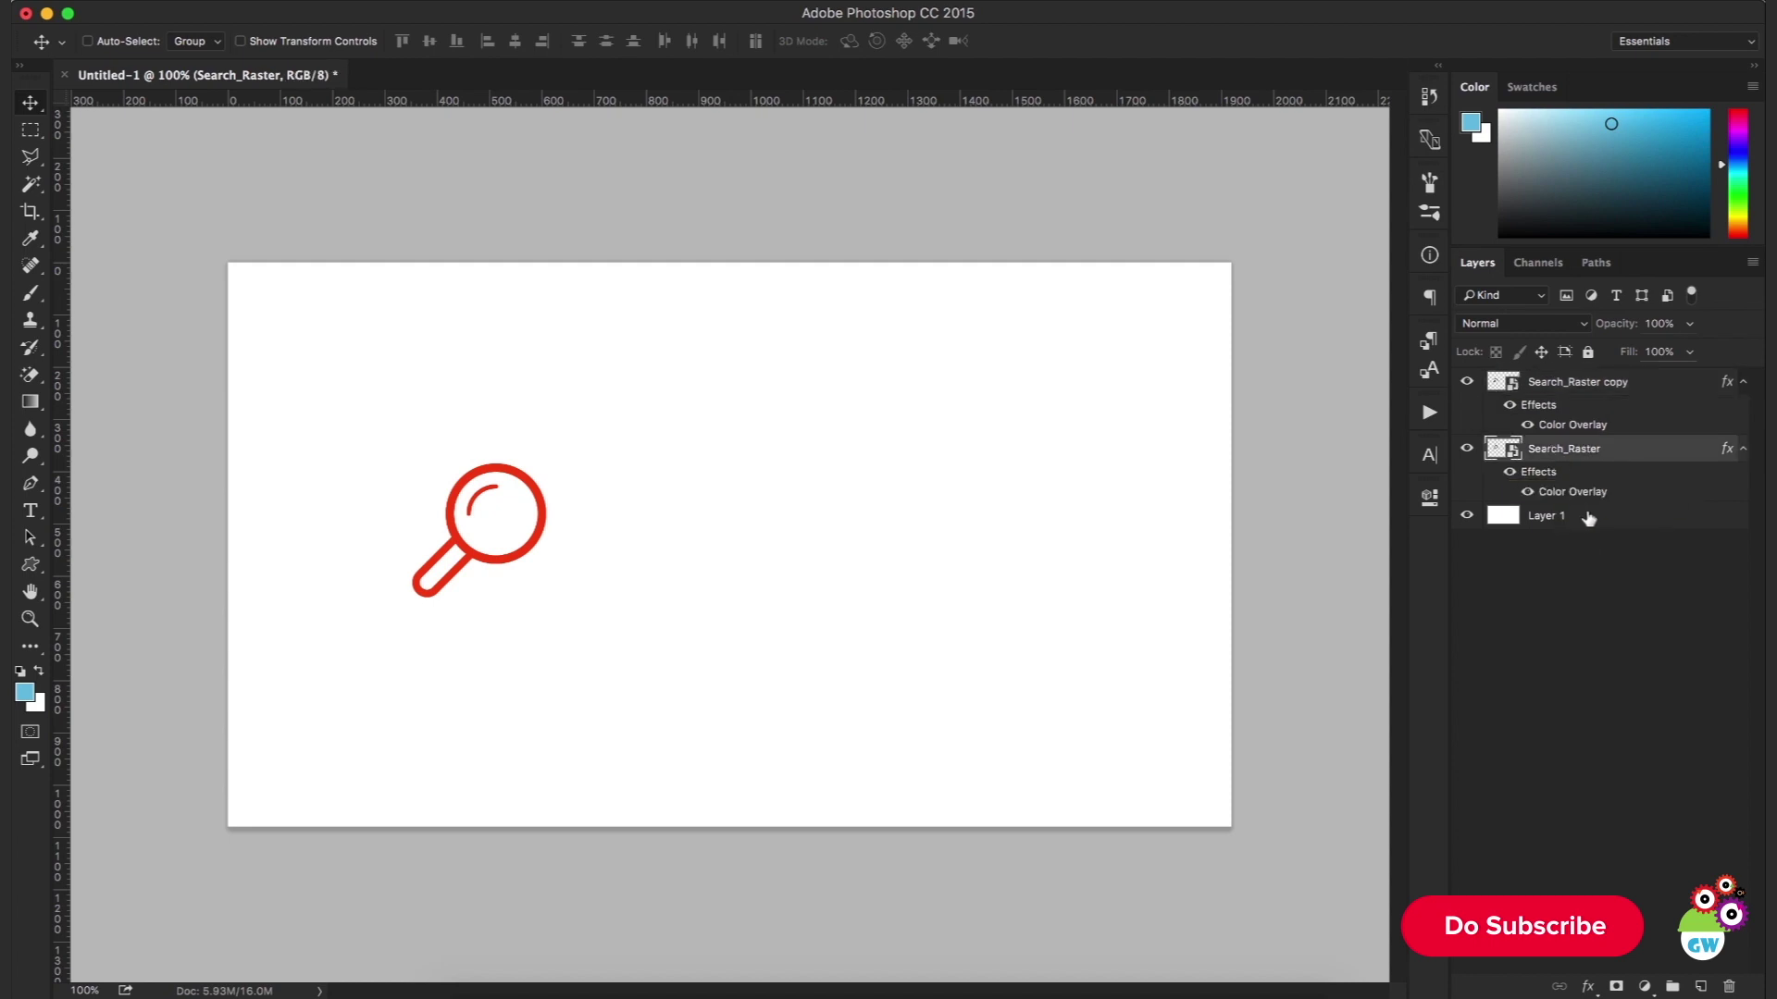
click(1543, 391)
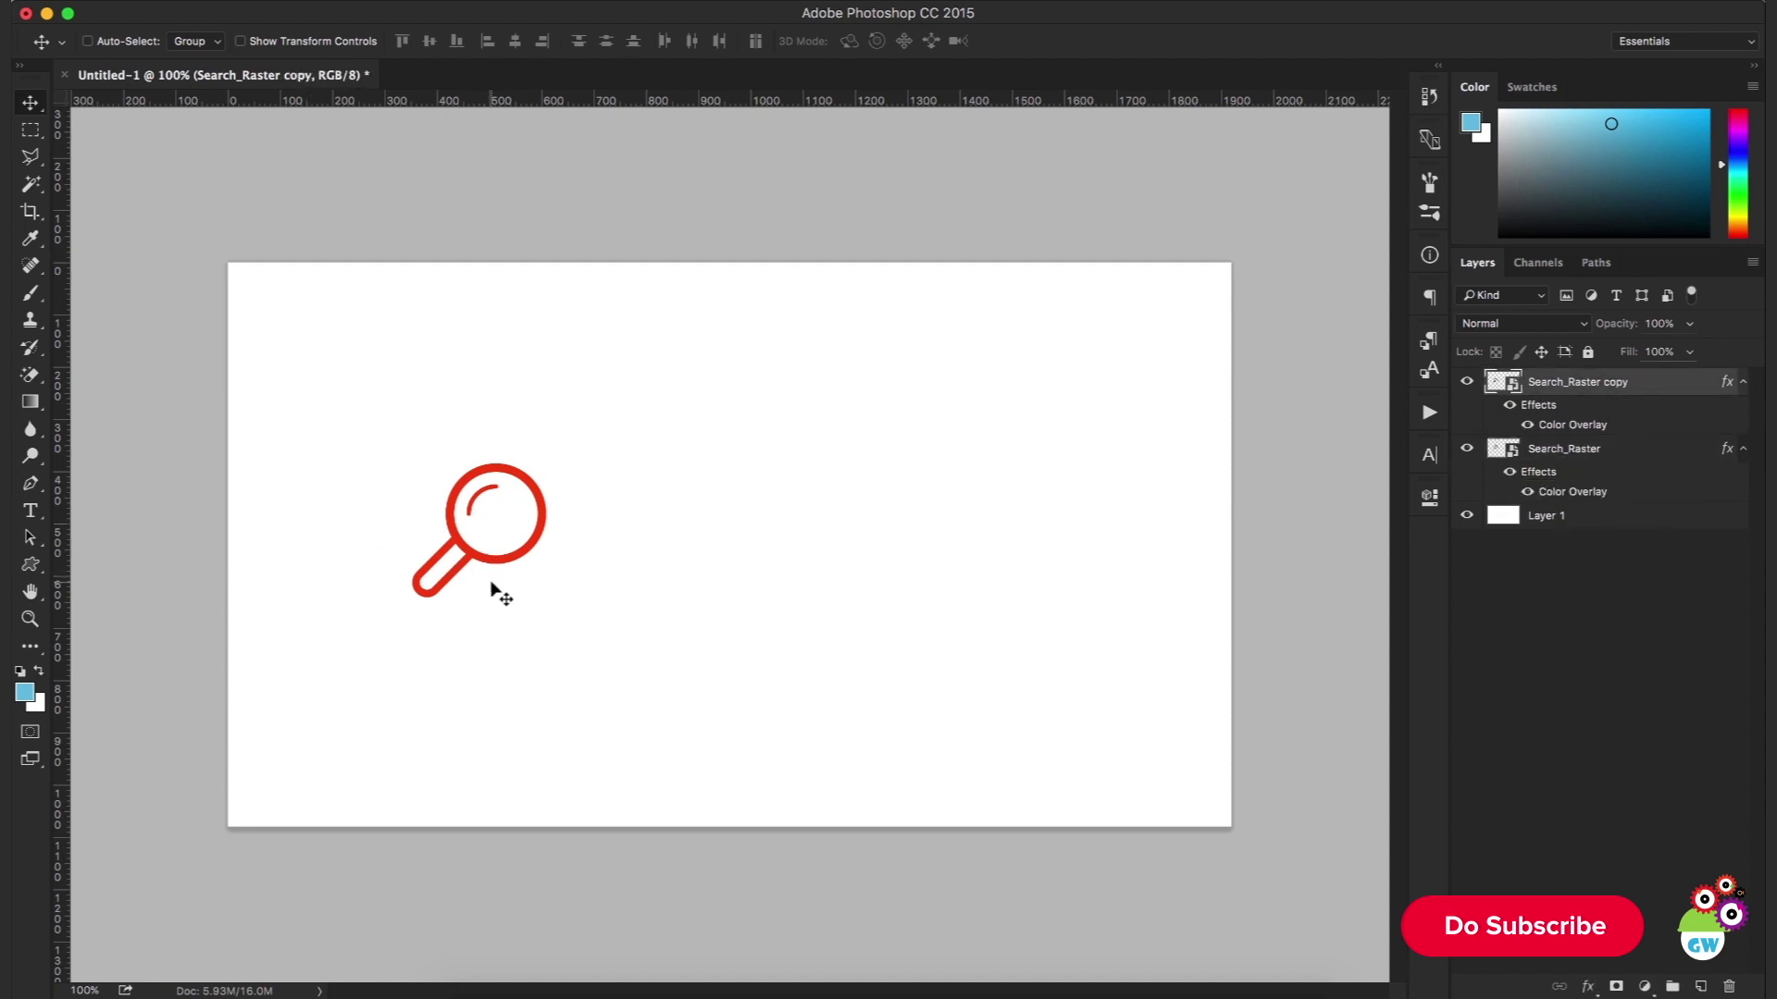
drag(514, 592, 743, 597)
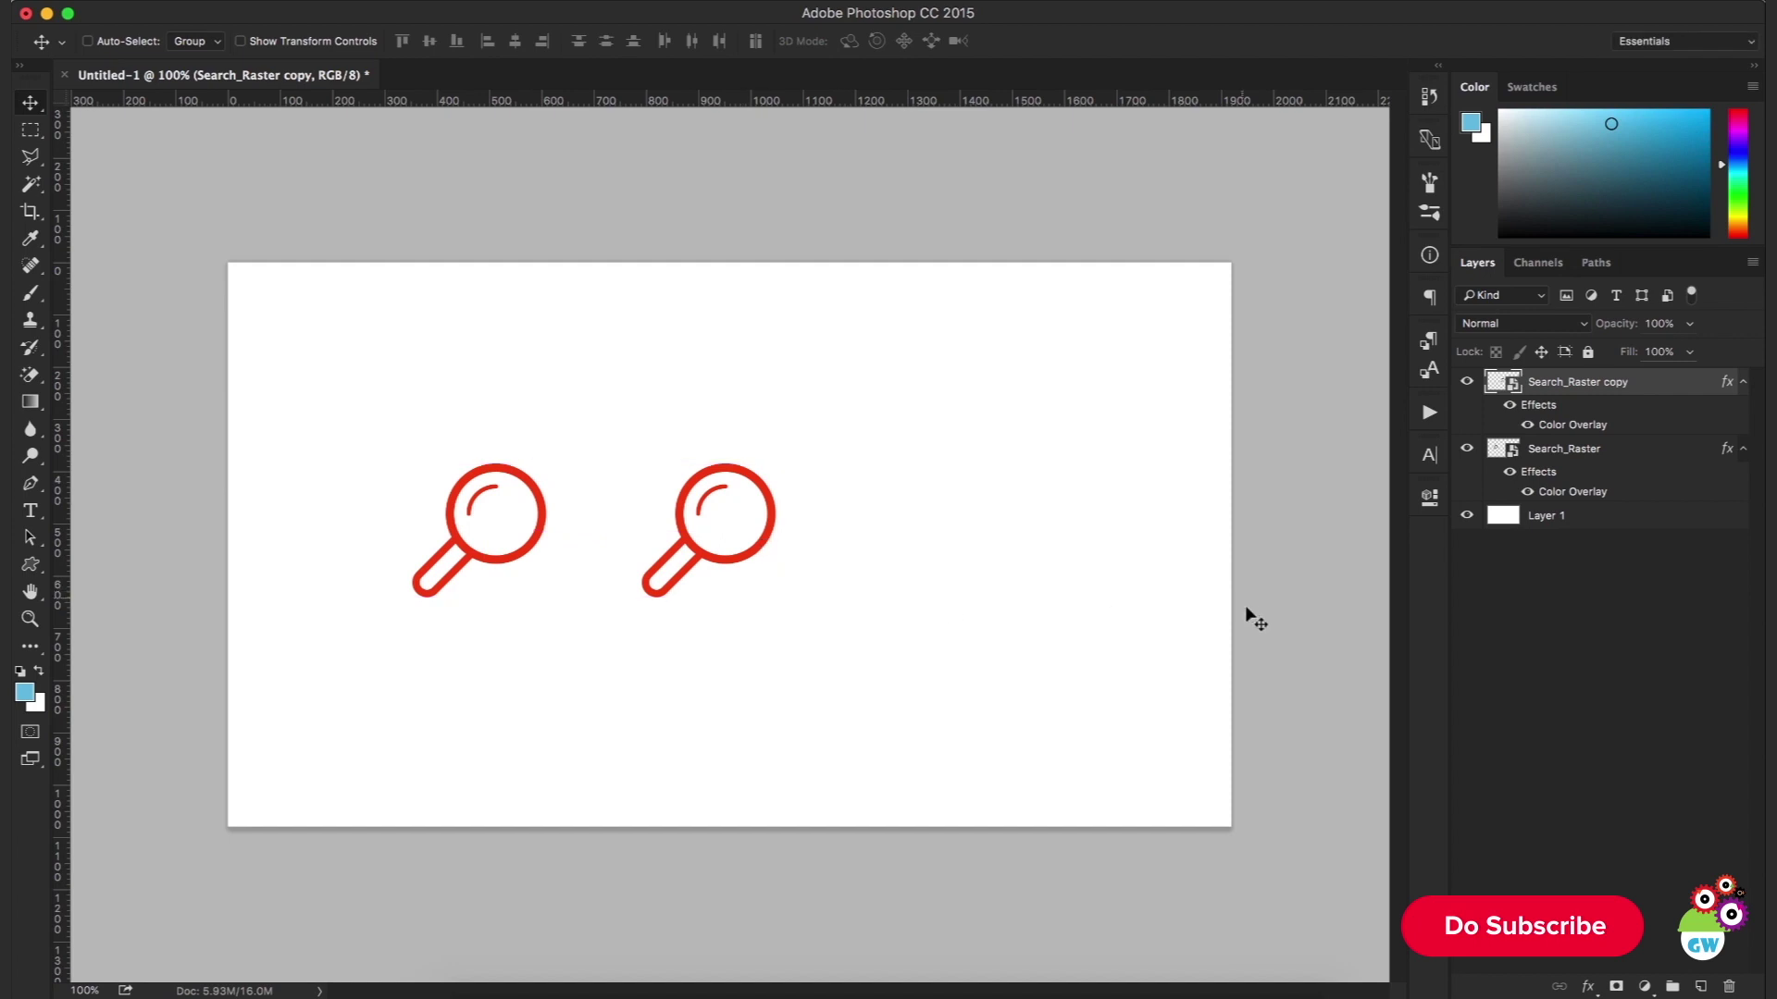
click(1527, 454)
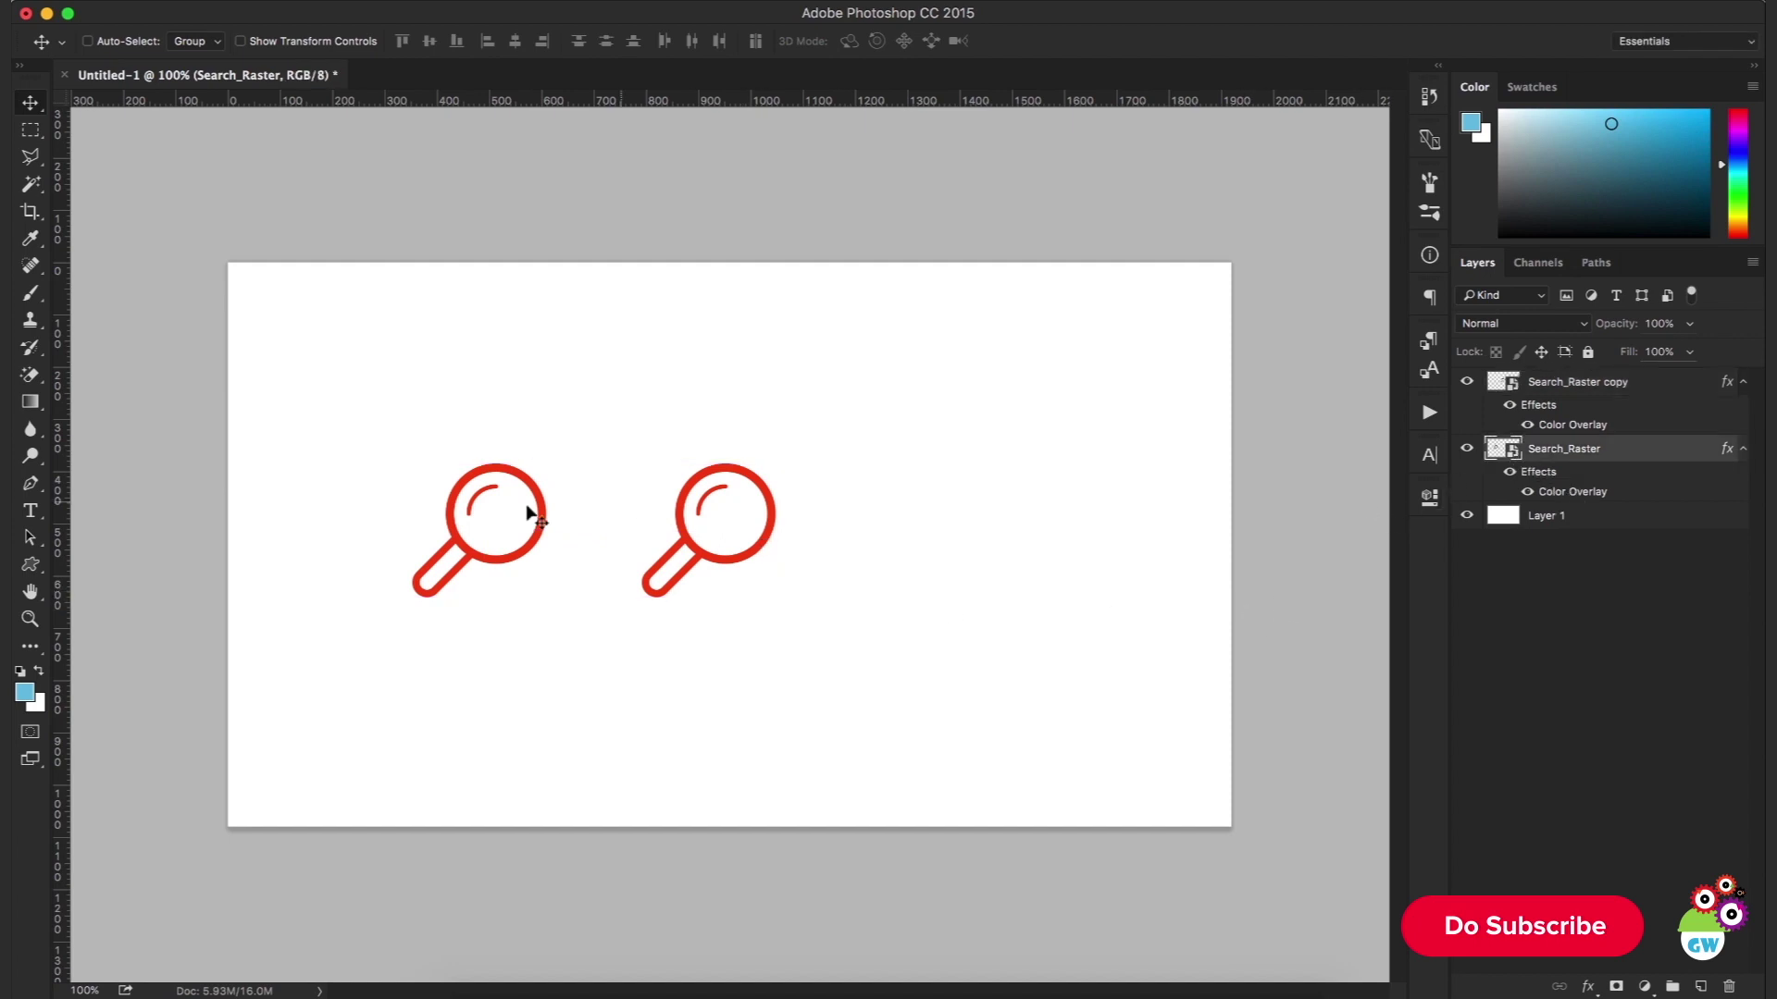
Change the original magnifier's Color Overlay colour from red to a darker green.
double_click(1606, 493)
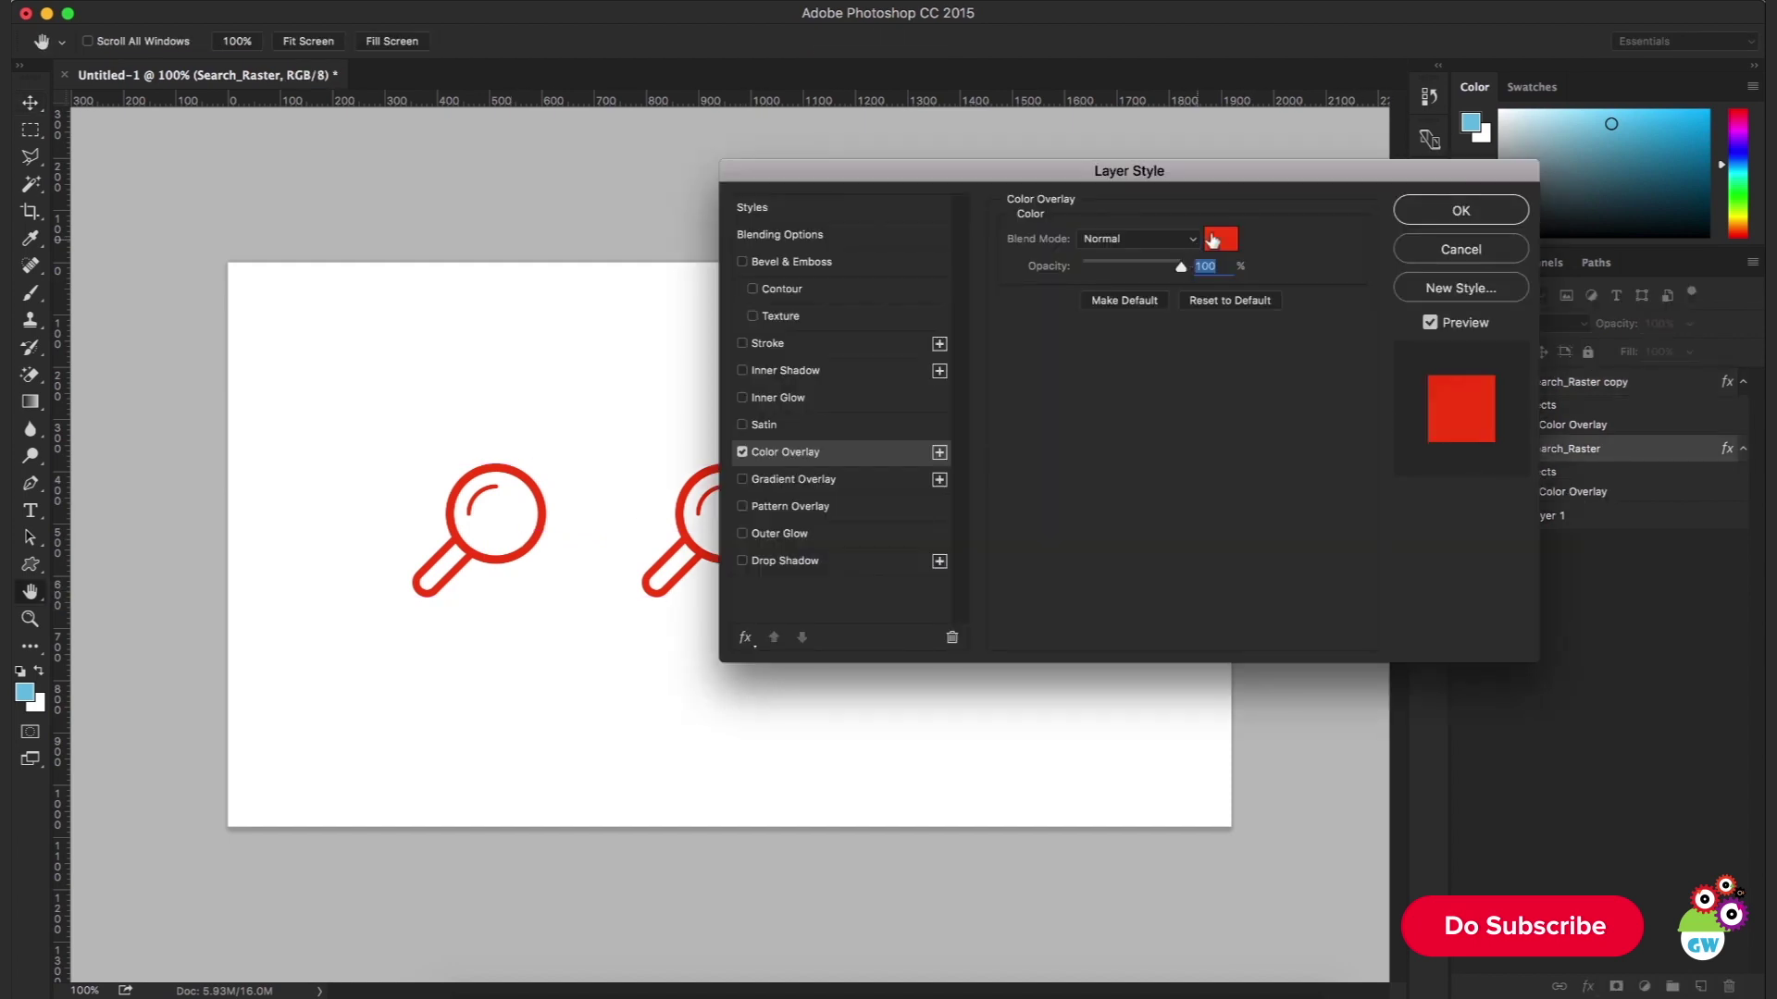
click(1220, 239)
drag(1331, 533, 1332, 487)
drag(1276, 417, 1260, 378)
click(1521, 300)
click(1480, 215)
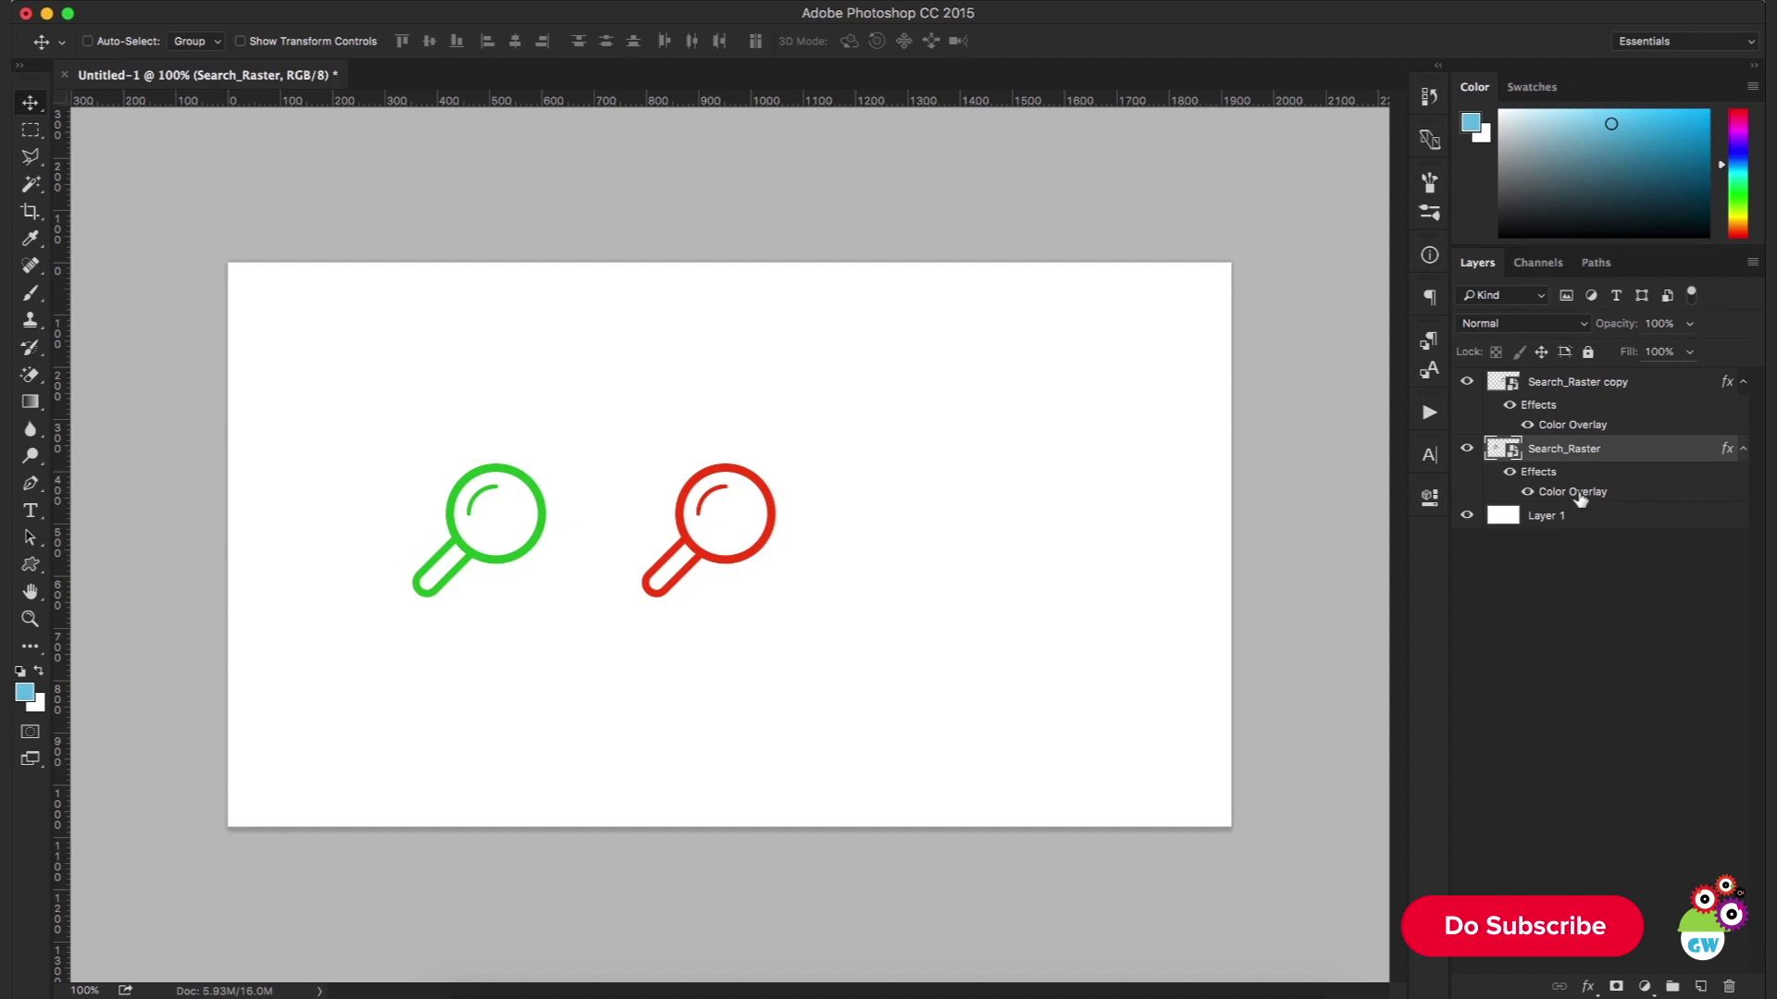
Toggle the left magnifier's effects off and on to compare, then deselect all layers.
click(1510, 474)
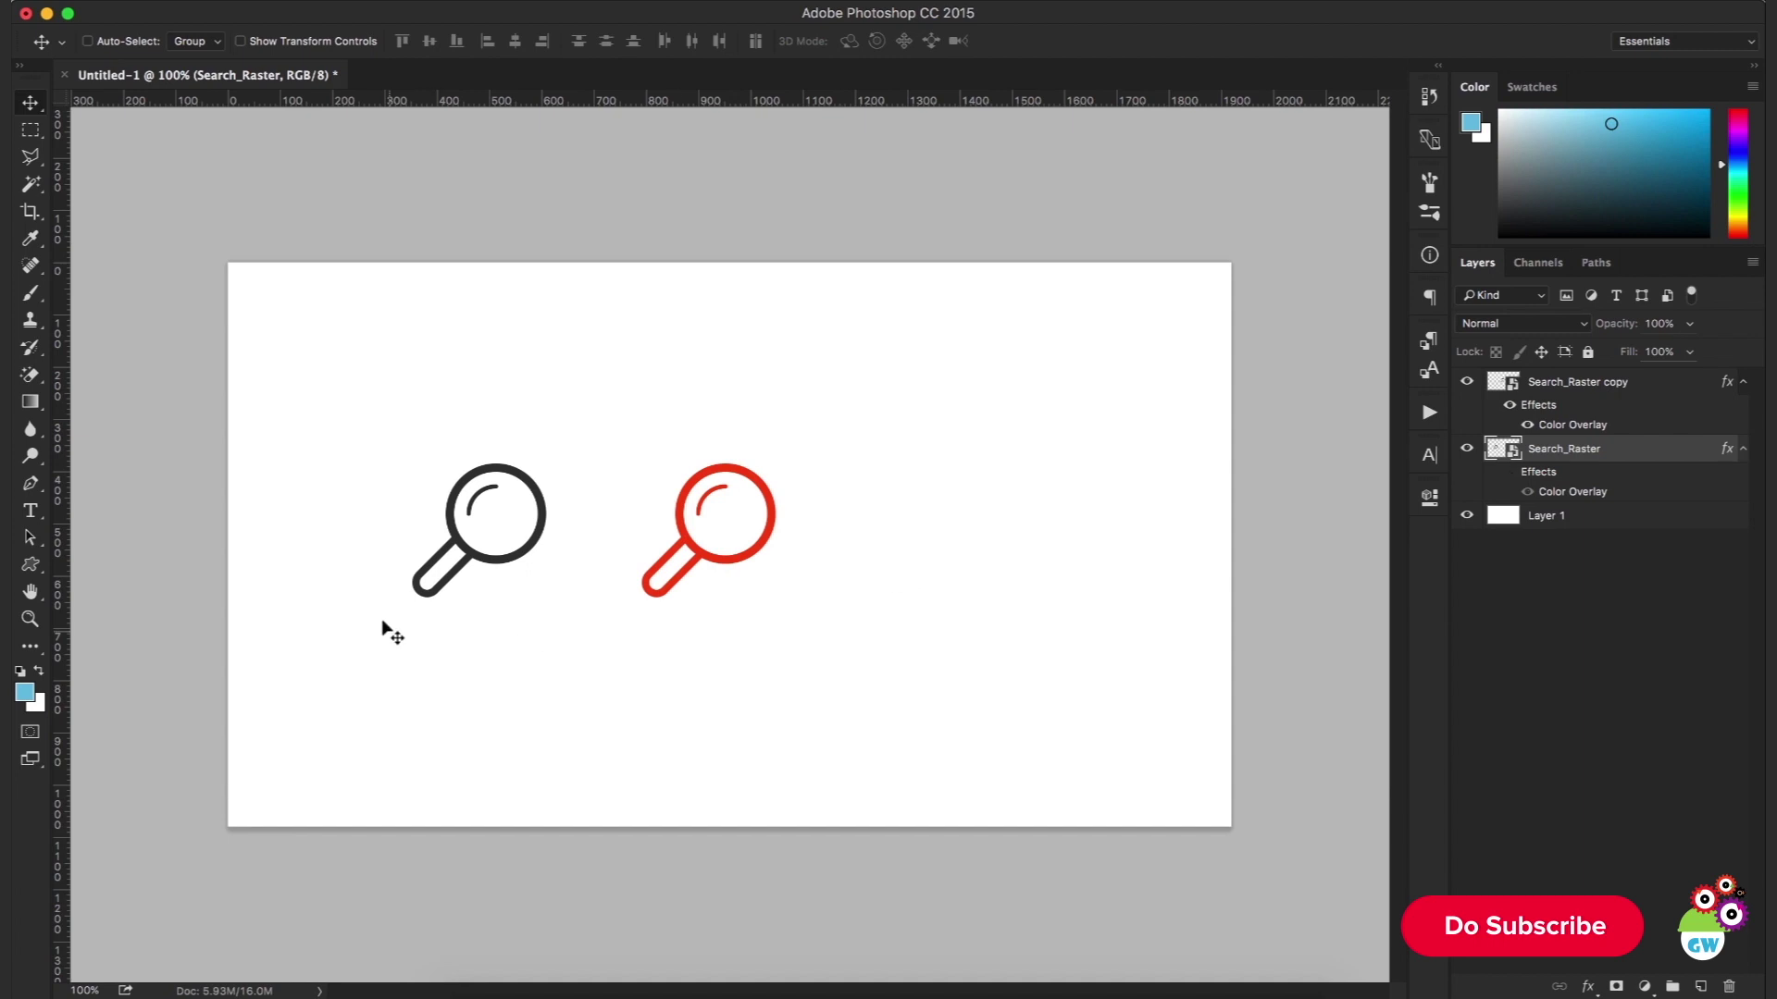
click(1510, 473)
click(1589, 987)
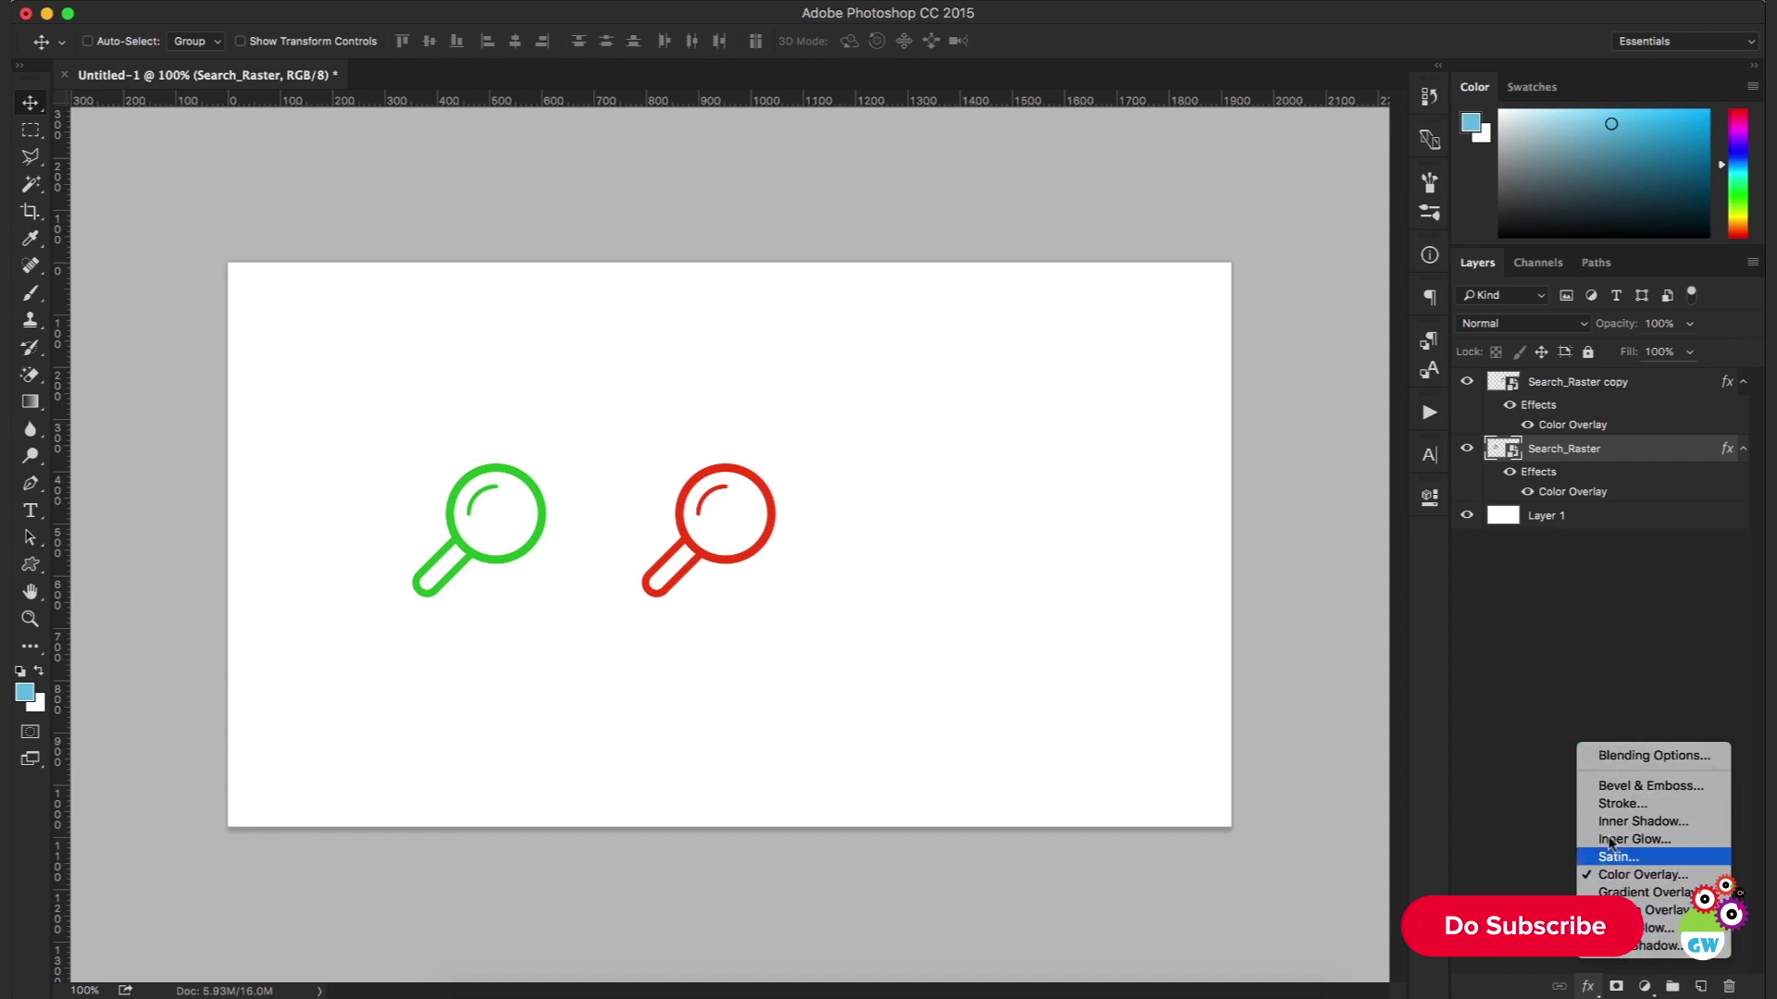
click(1630, 457)
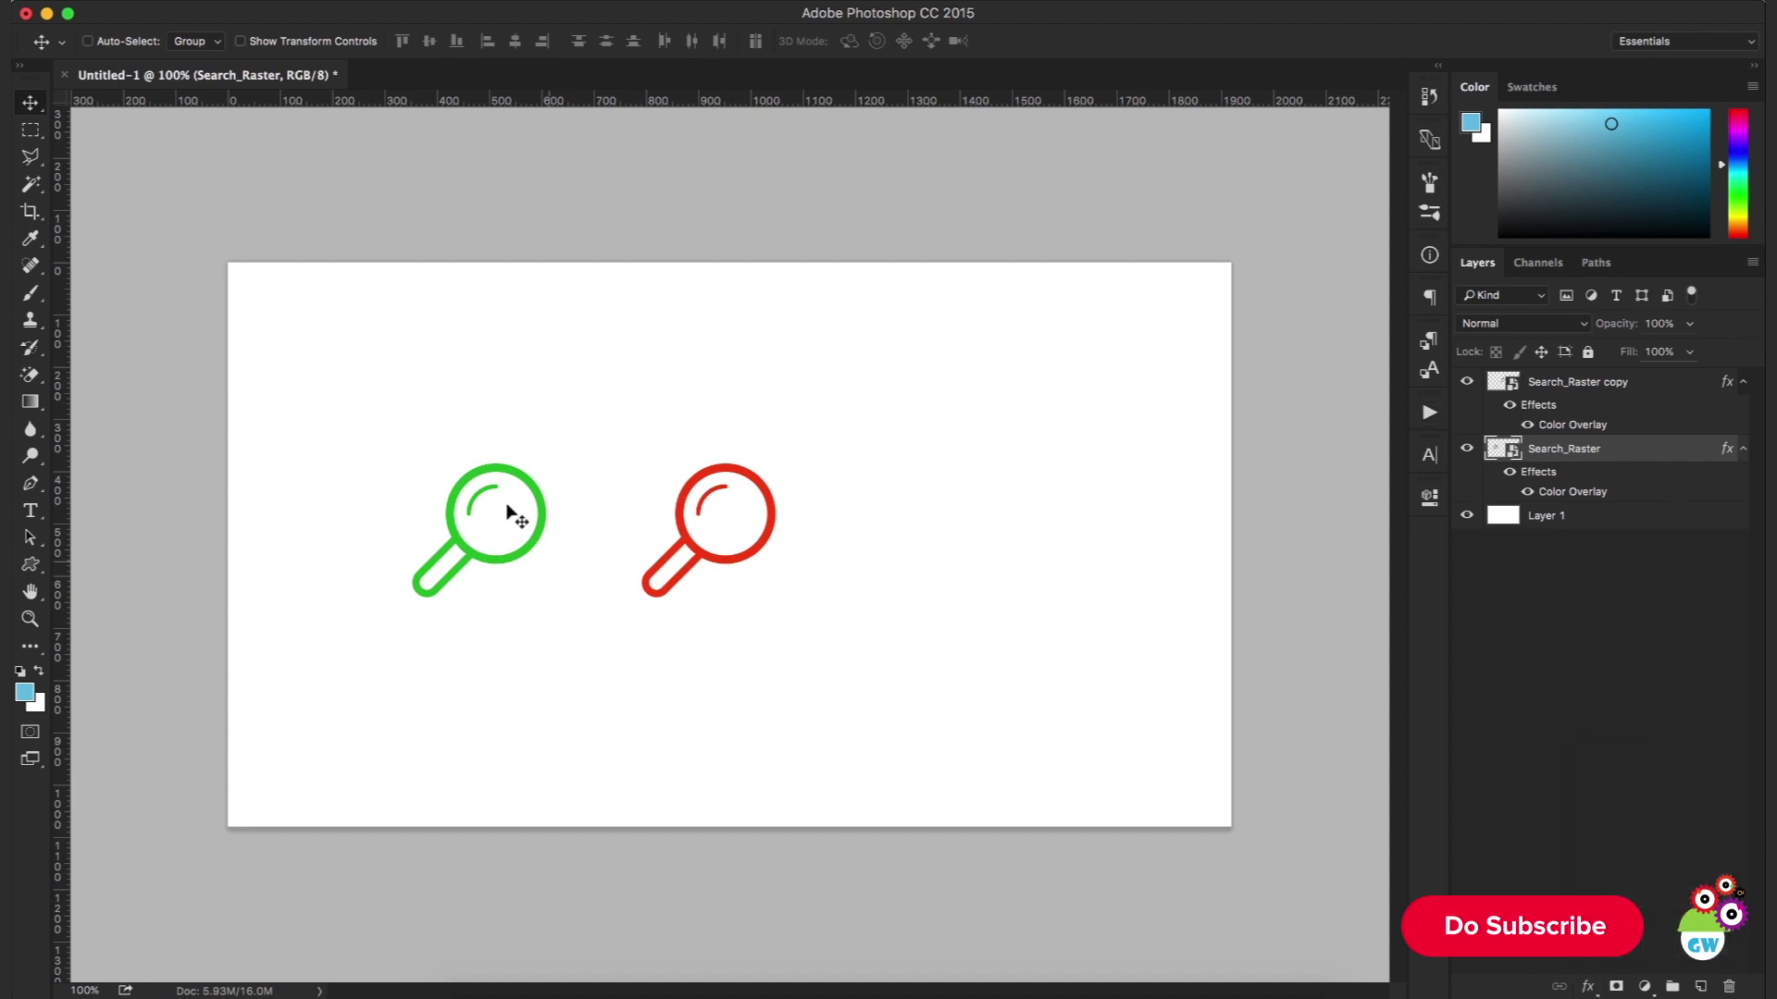
click(1541, 677)
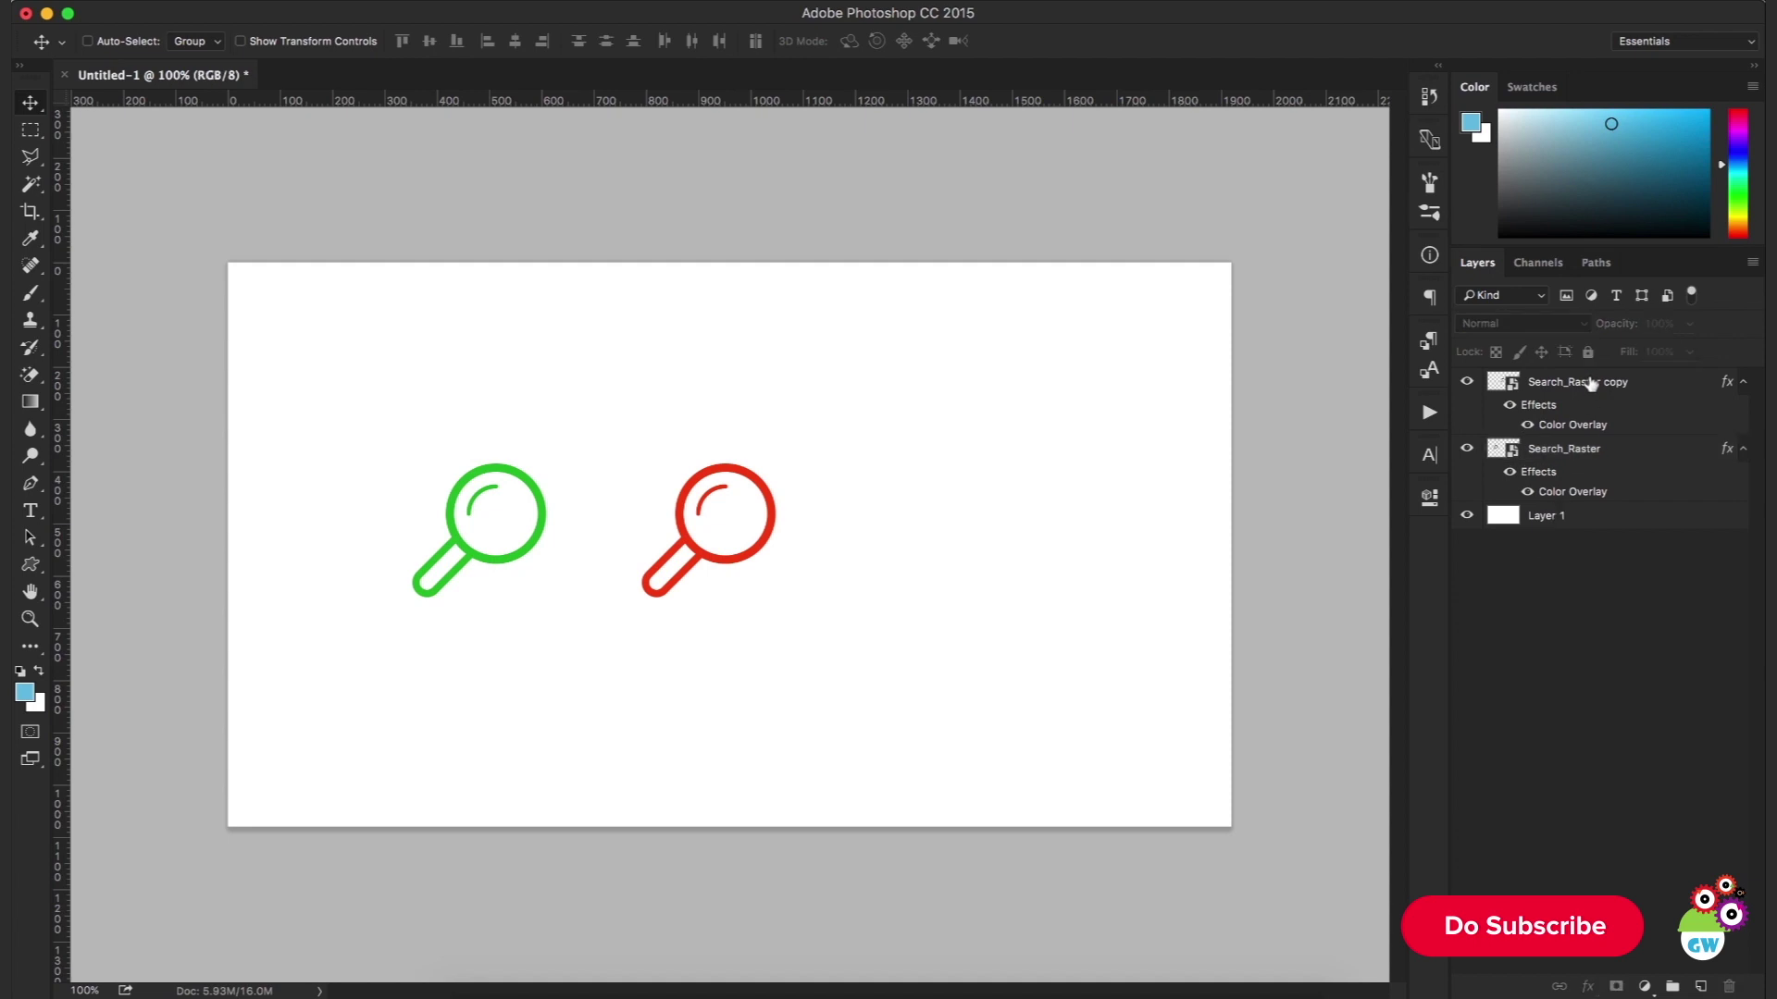